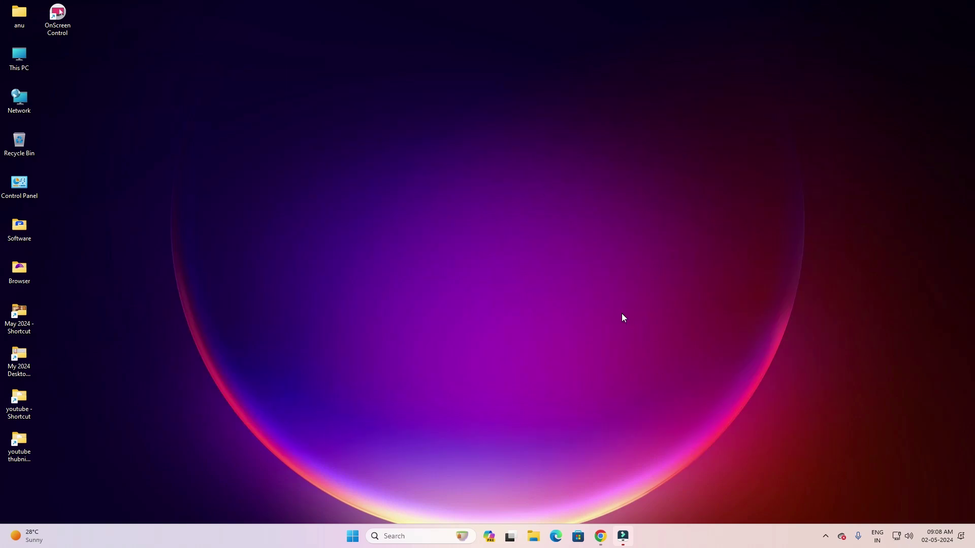
Step: Re-run the 'epson L3110 Printer driver' Google search in Chrome
mouse_move(605, 536)
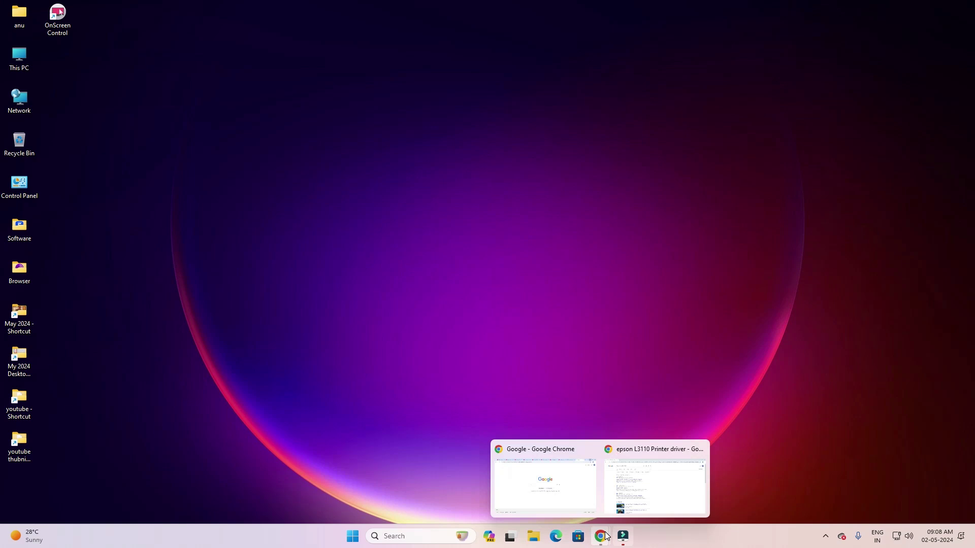
click(648, 486)
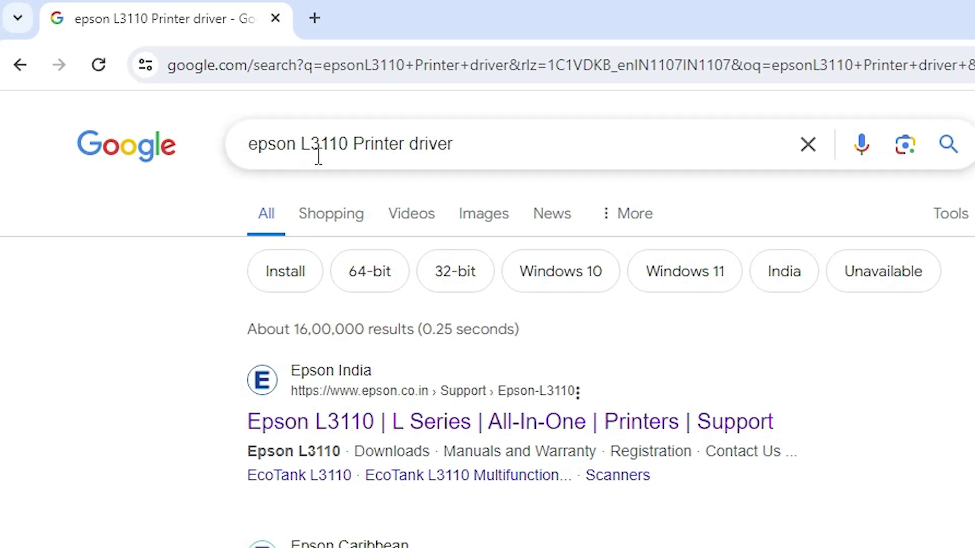
click(497, 144)
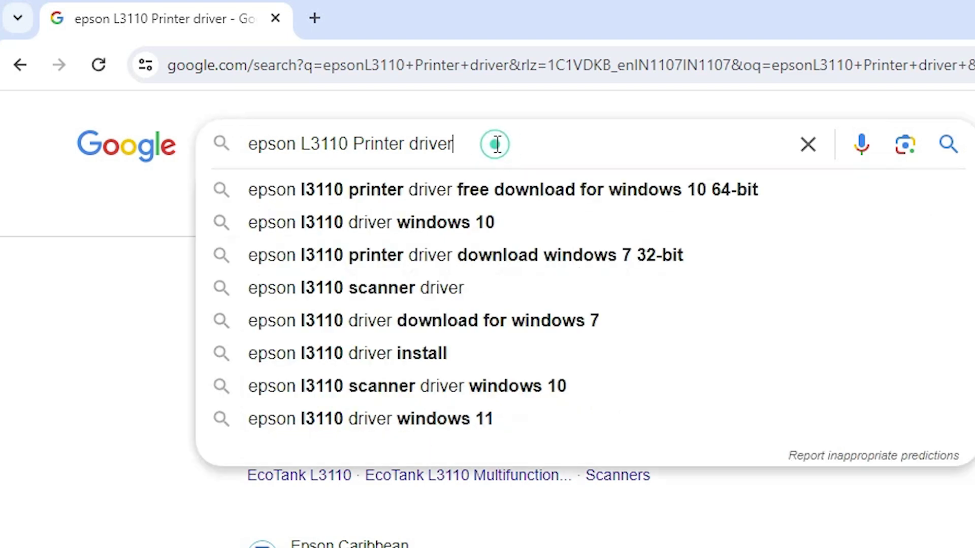
key(Return)
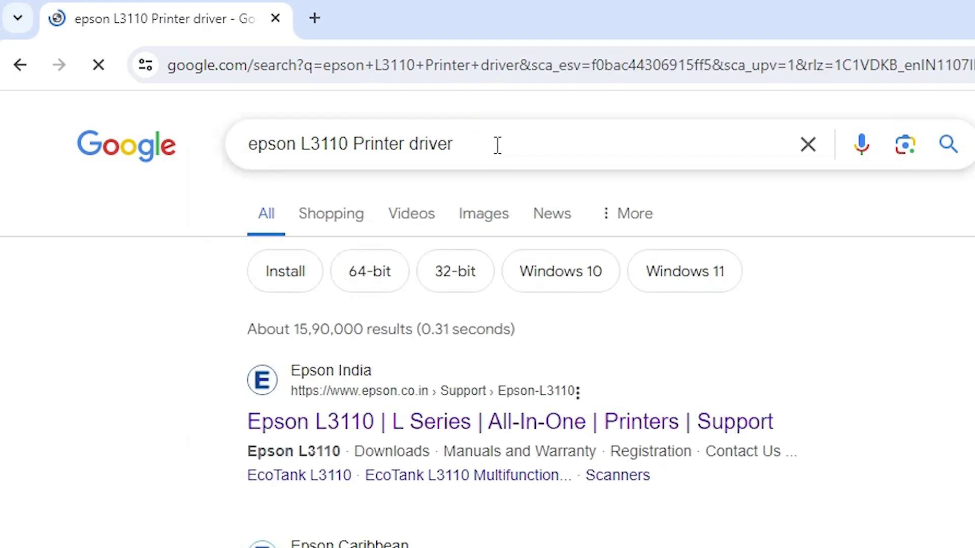
Step: Open the Epson India result in a new tab to show the L3110 support page
right_click(312, 427)
click(364, 438)
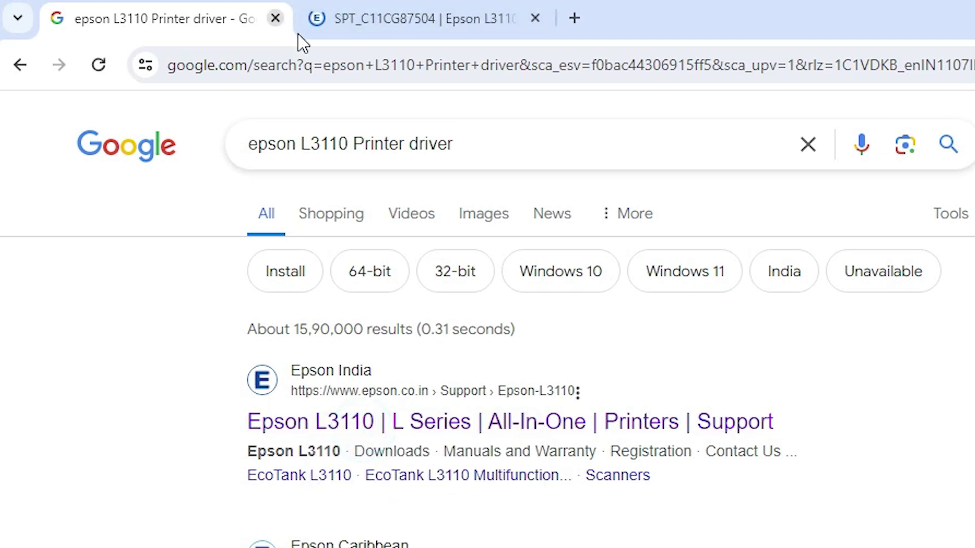
click(336, 23)
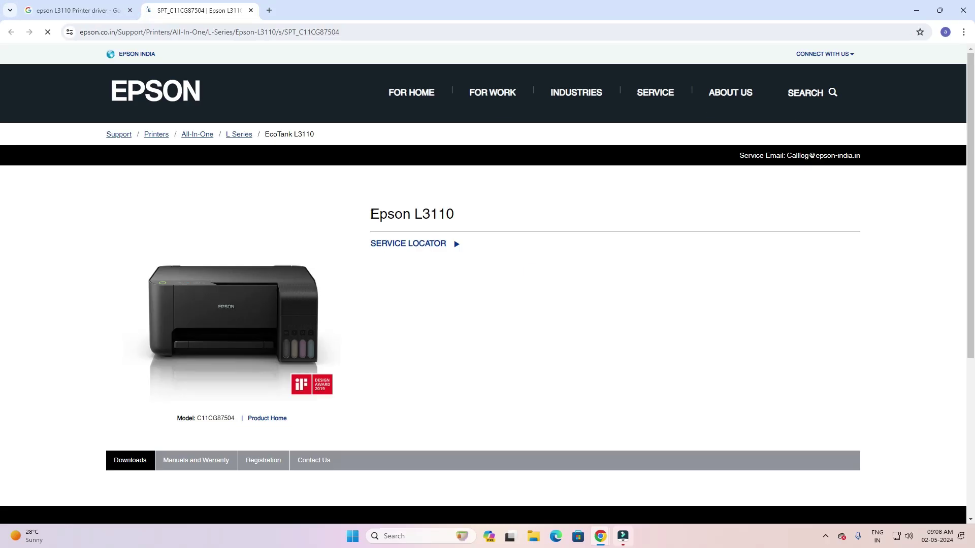
drag(365, 214, 460, 212)
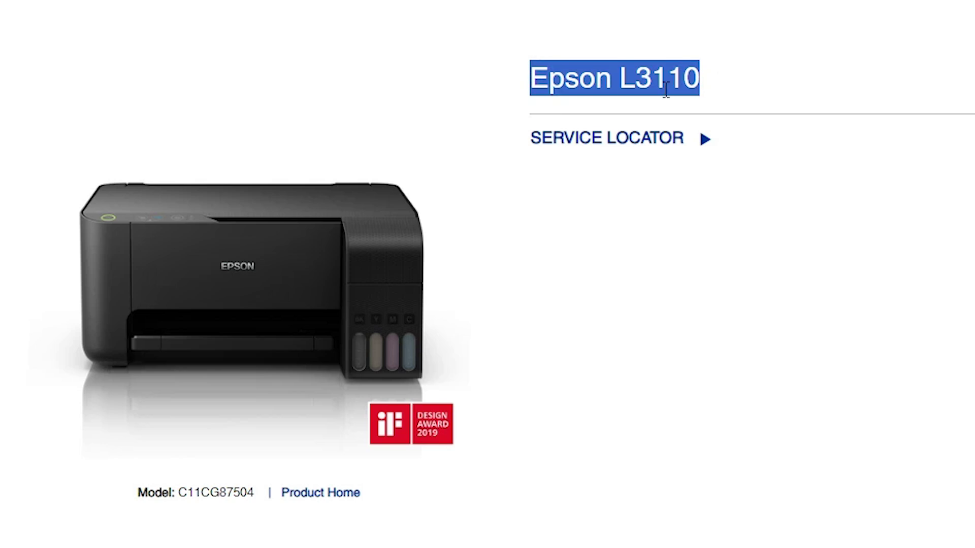
scroll(279, 261, down, 5)
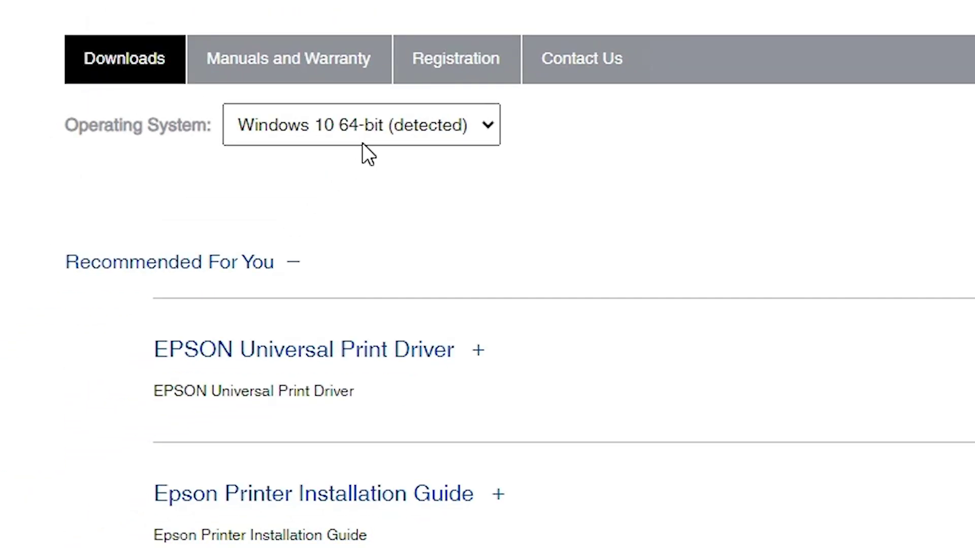
Step: Keep Windows 10 64-bit as the operating system for the listed downloads
click(376, 124)
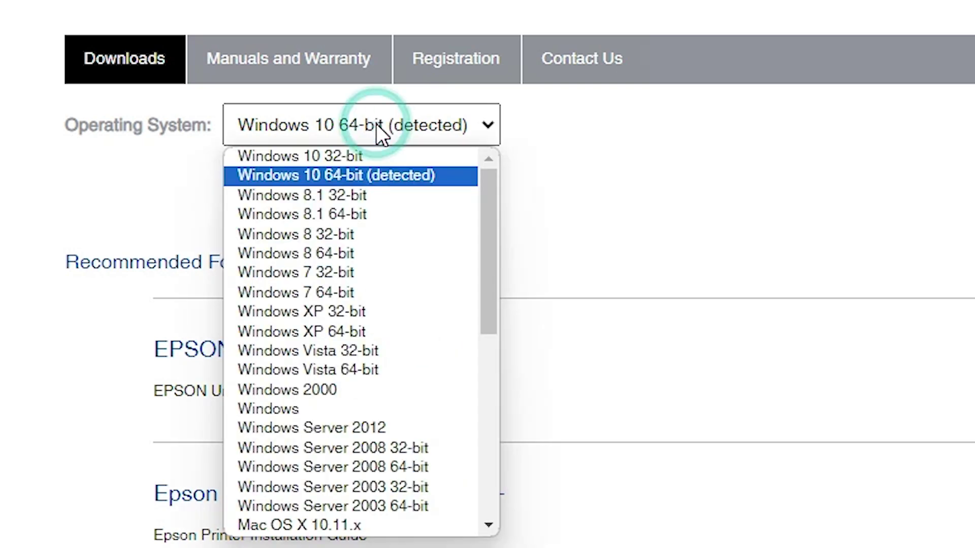
scroll(373, 239, down, 8)
scroll(373, 239, up, 8)
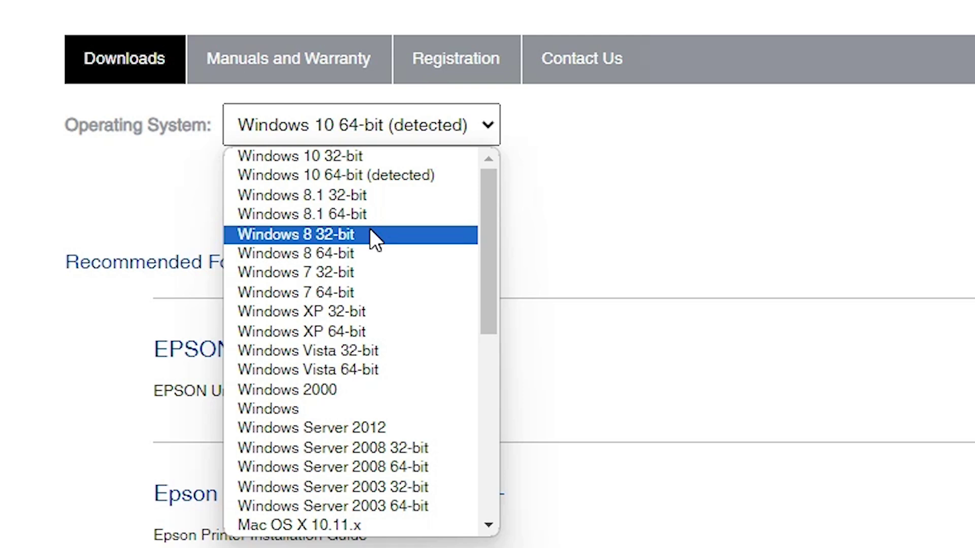
click(393, 185)
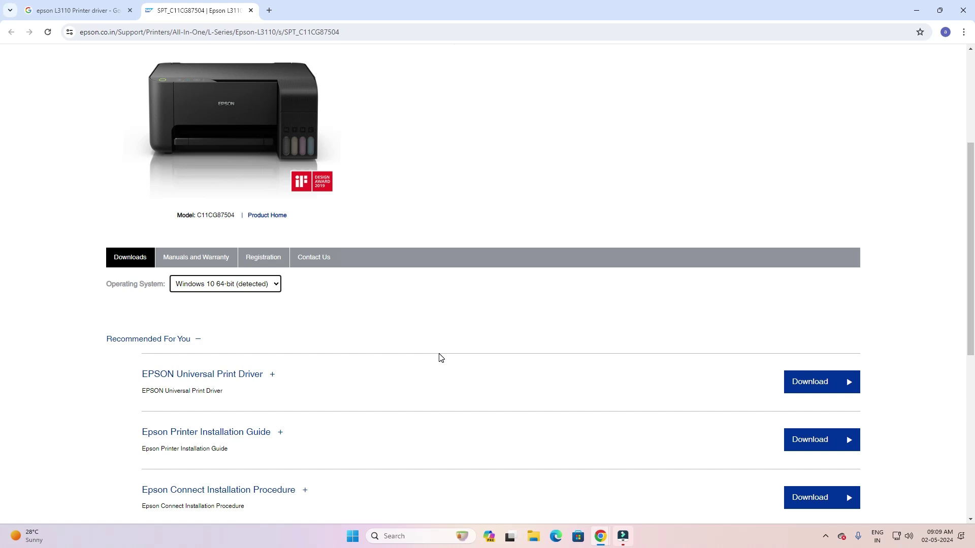
Step: Expand the Drivers section to list the L3110 driver downloads
scroll(358, 345, down, 7)
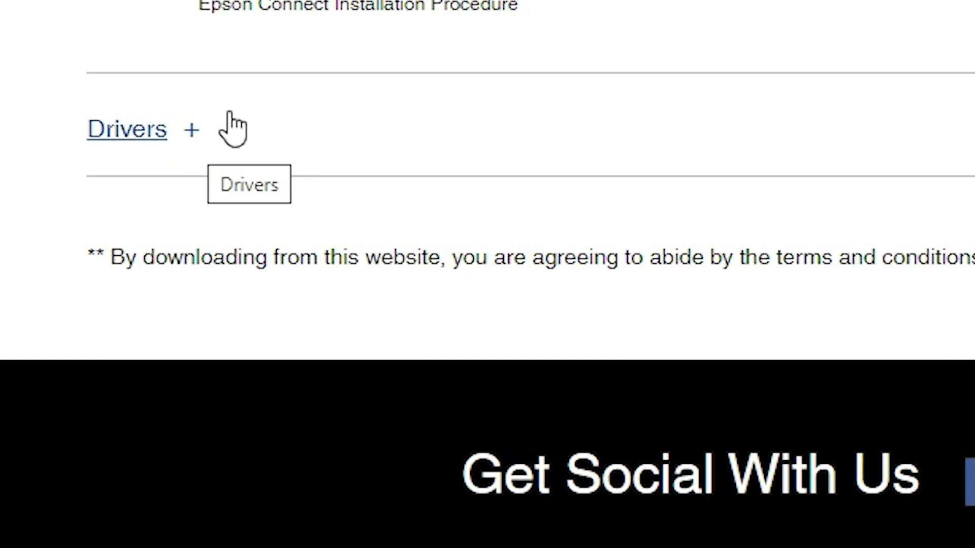
click(199, 129)
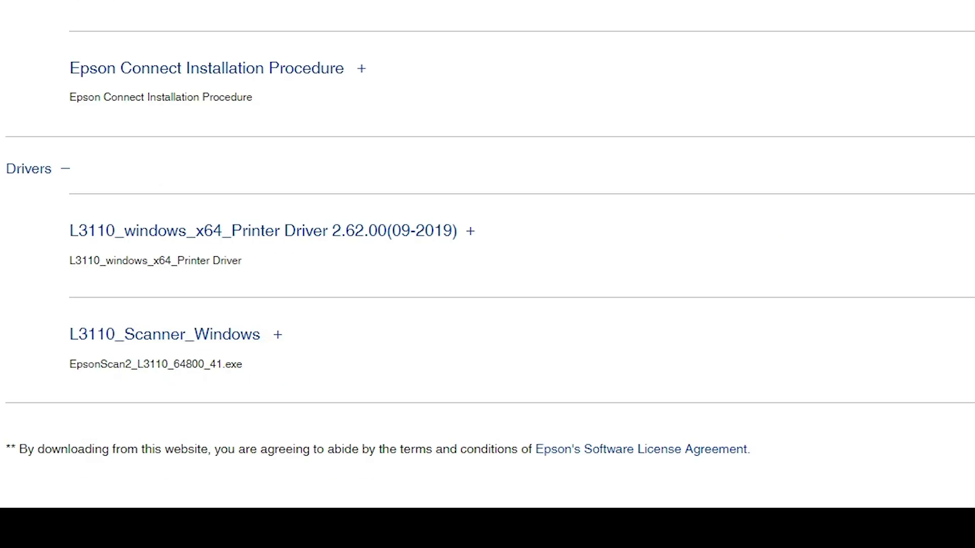
click(875, 340)
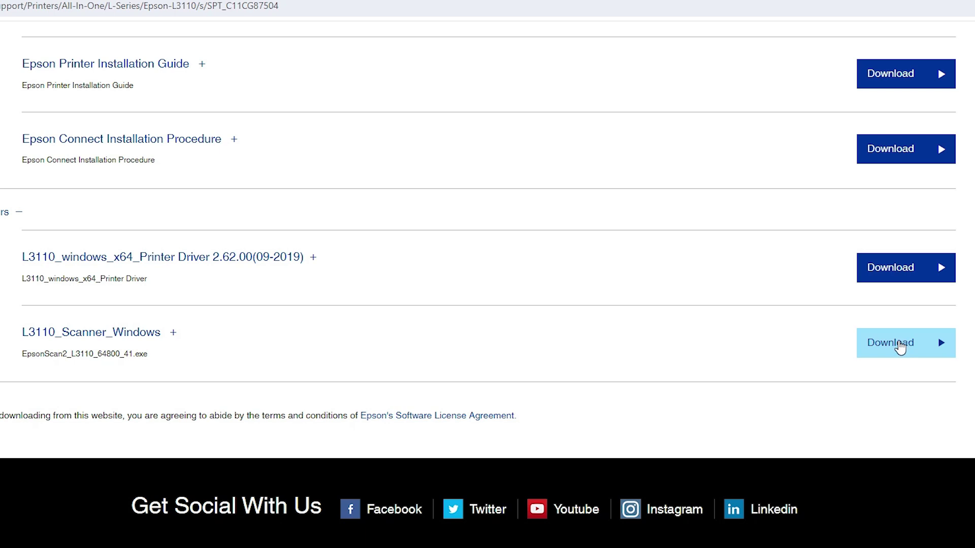
Step: Download the EpsonScan2 scanner installer (60.9 MB) in a new tab after accepting the licence
right_click(899, 344)
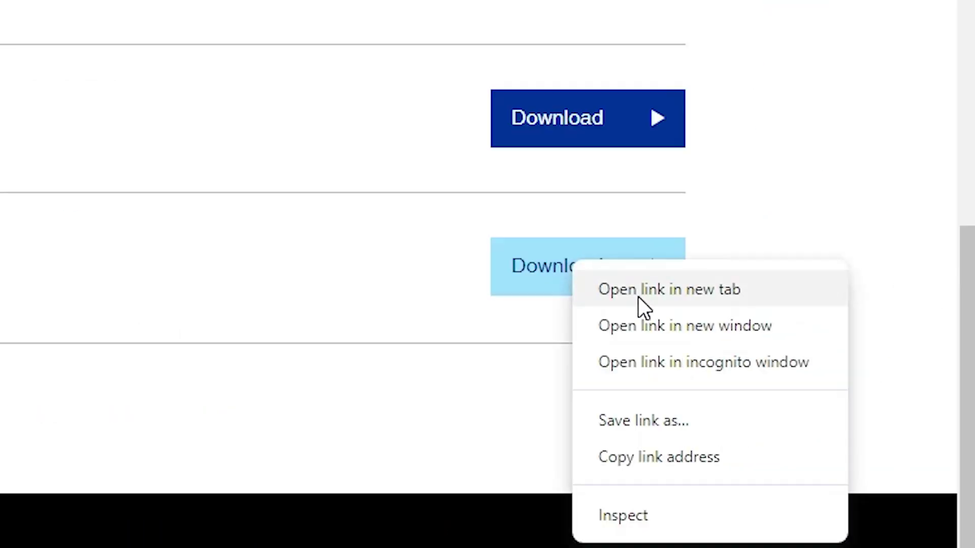
click(725, 301)
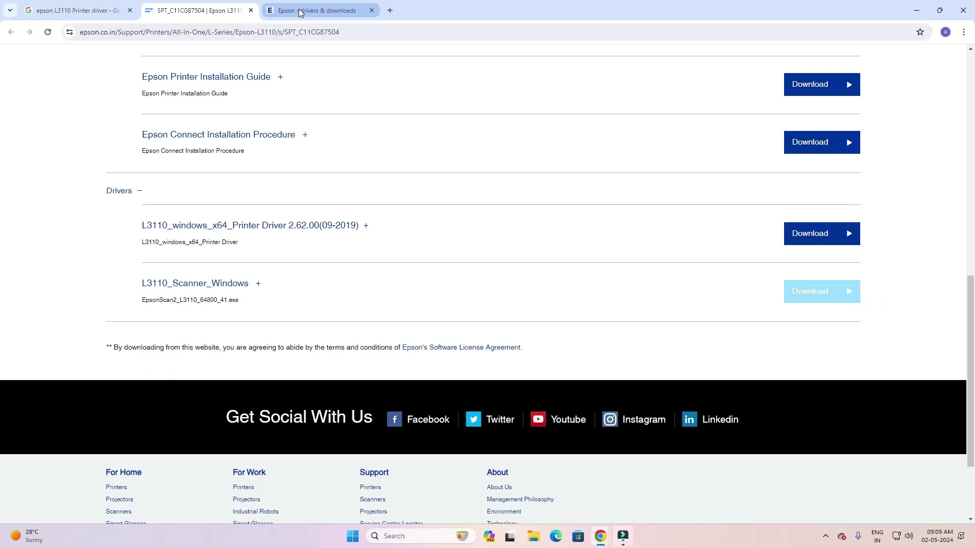
click(298, 10)
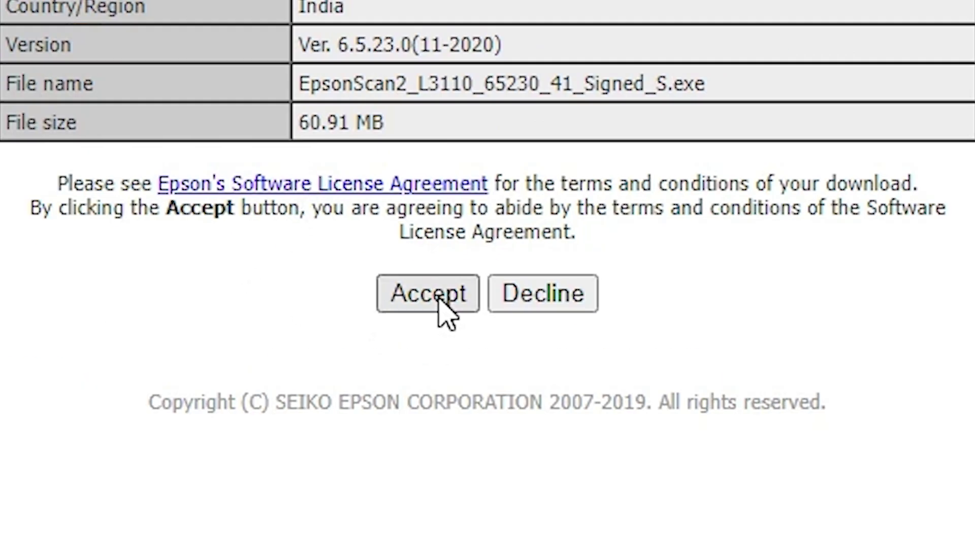
click(439, 301)
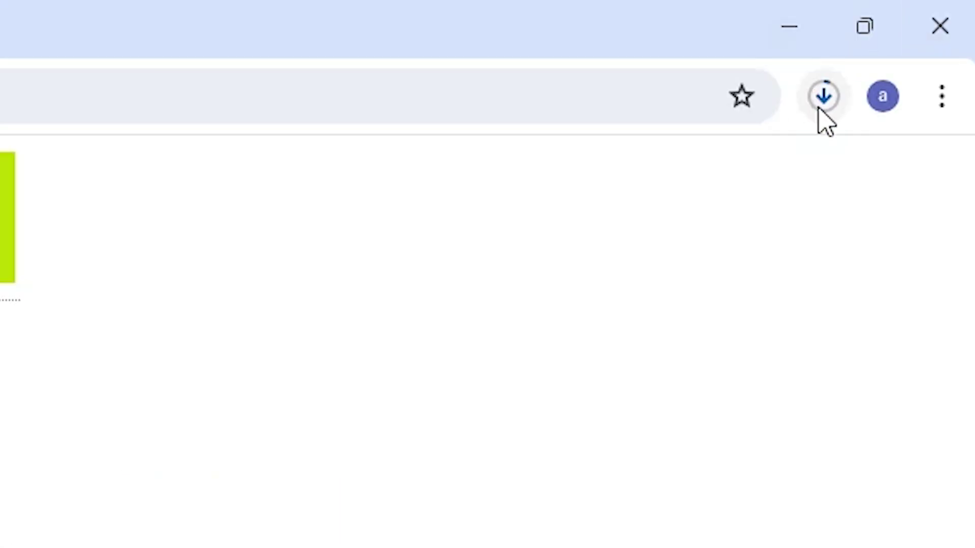
click(819, 107)
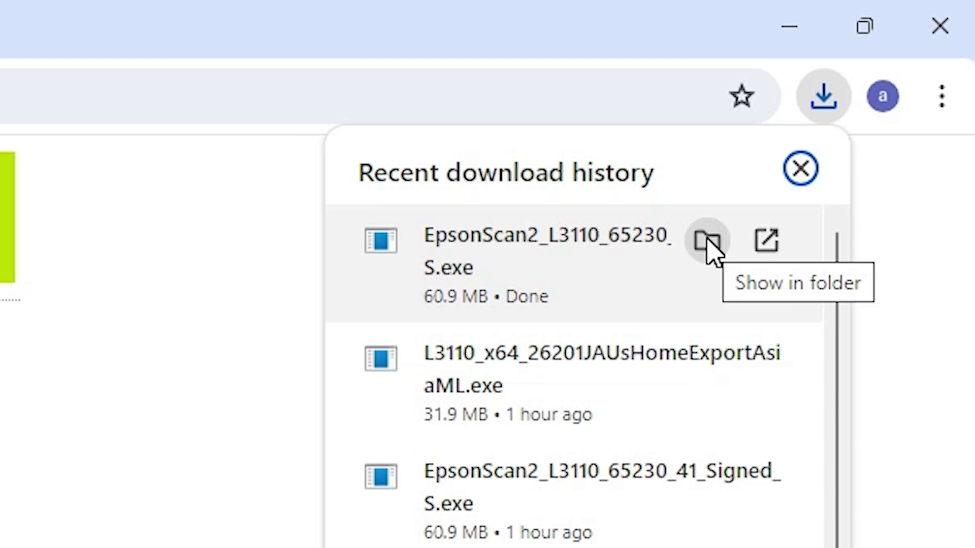
Step: Move the EpsonScan2 installer from Downloads onto the desktop and close the folder window
click(707, 242)
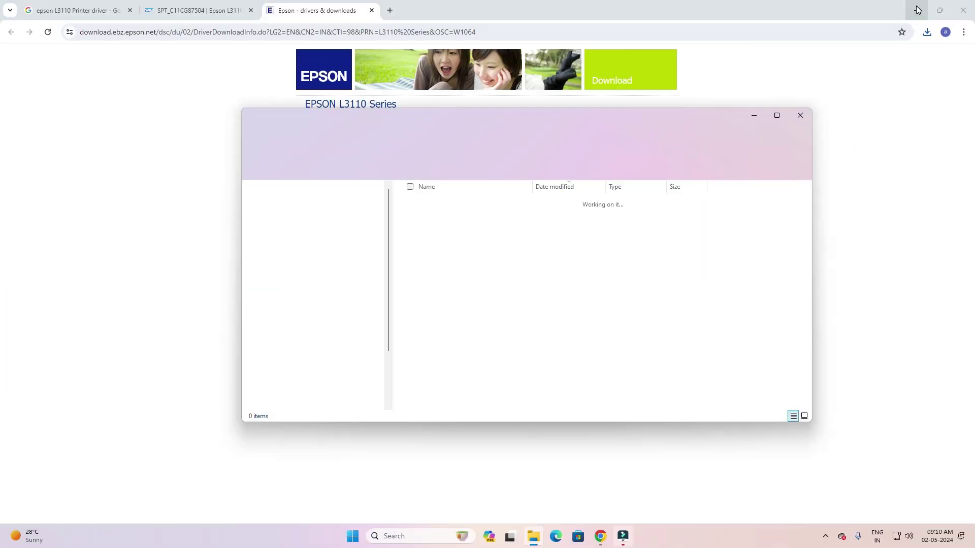
click(917, 10)
drag(745, 258, 155, 145)
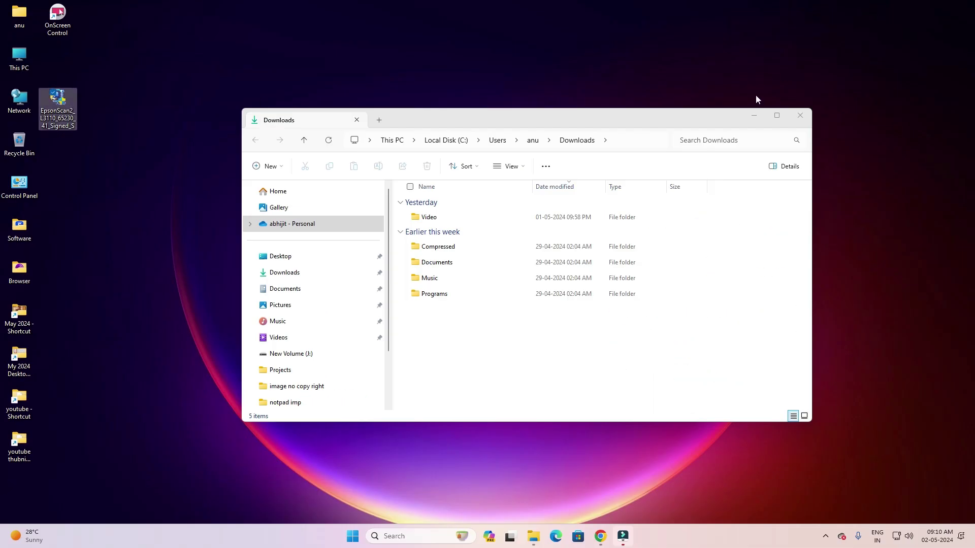
click(807, 117)
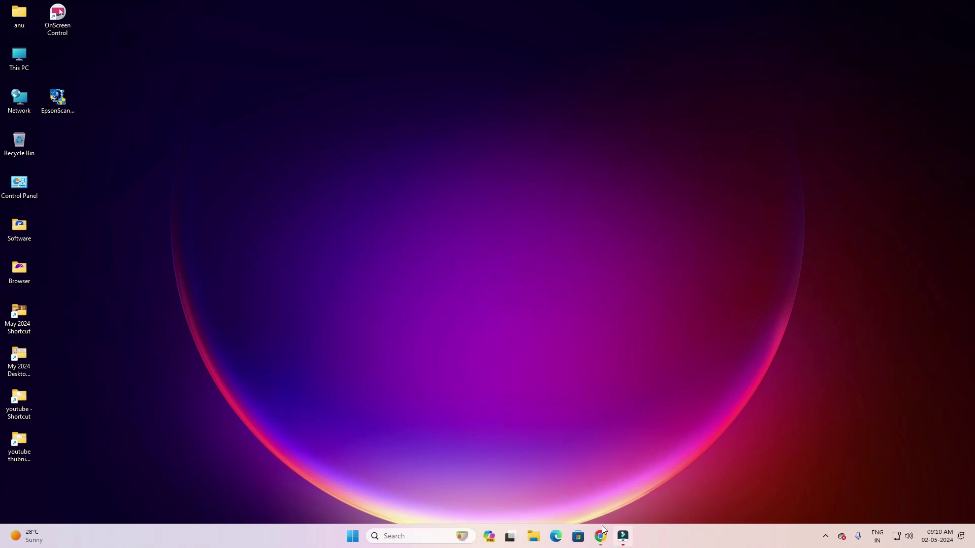
Step: Download the L3110 x64 printer driver installer (31.9 MB) after accepting Epson's licence
mouse_move(601, 540)
click(642, 489)
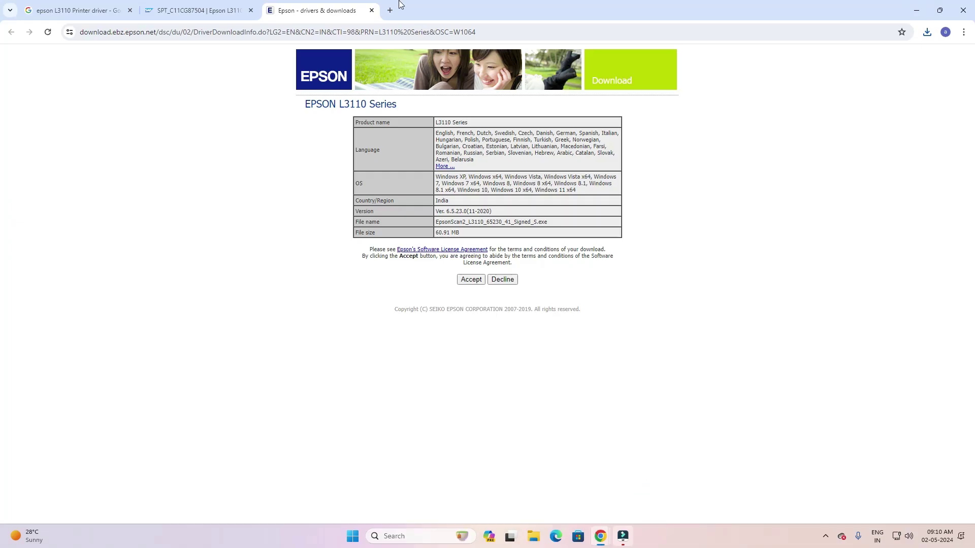
click(372, 10)
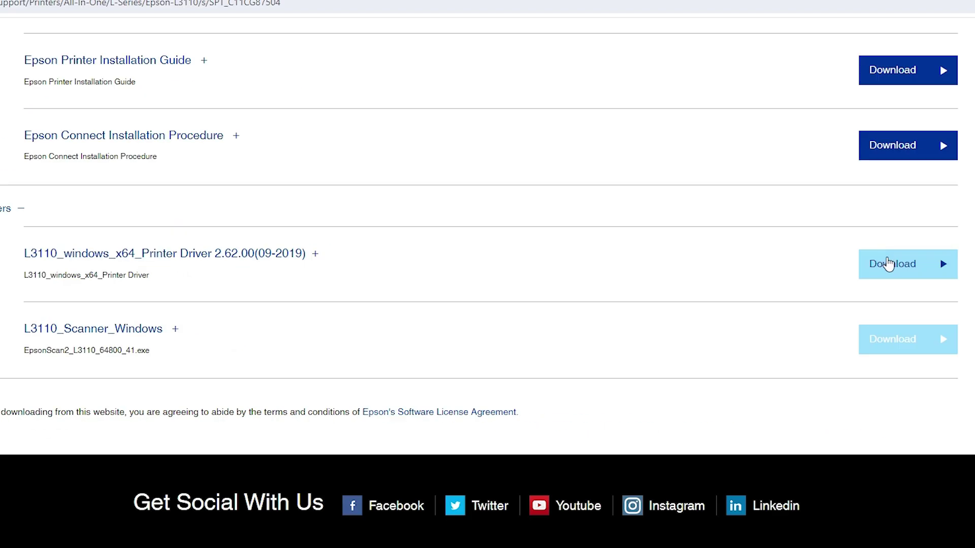
click(888, 263)
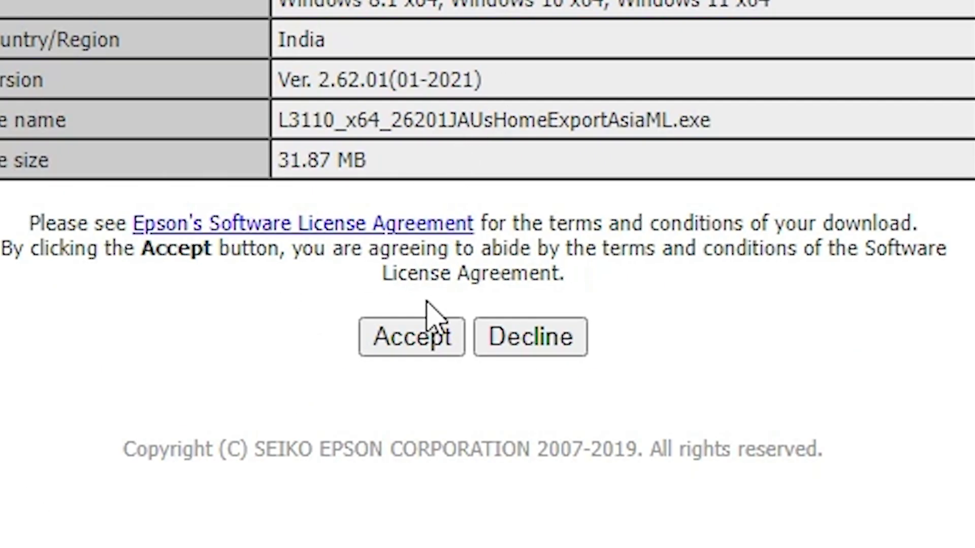
click(424, 343)
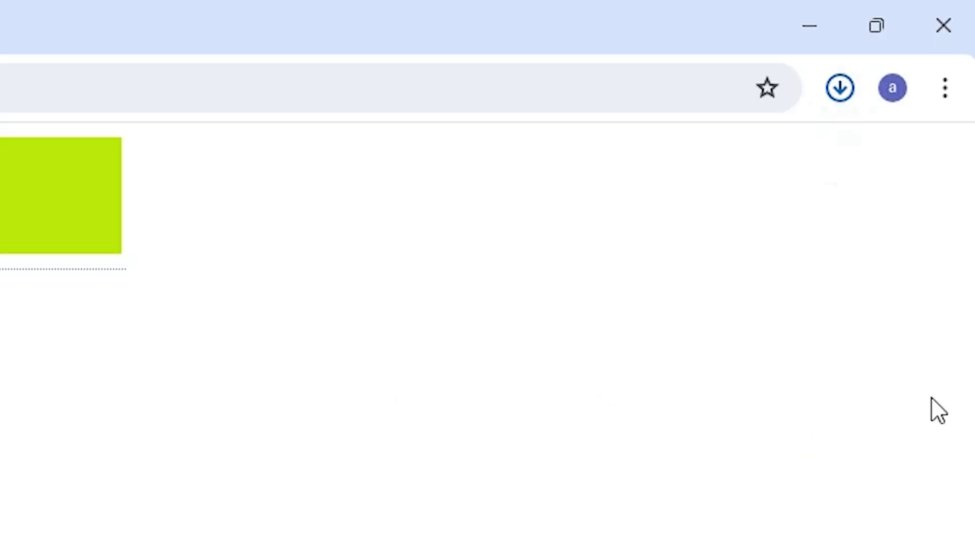
click(855, 82)
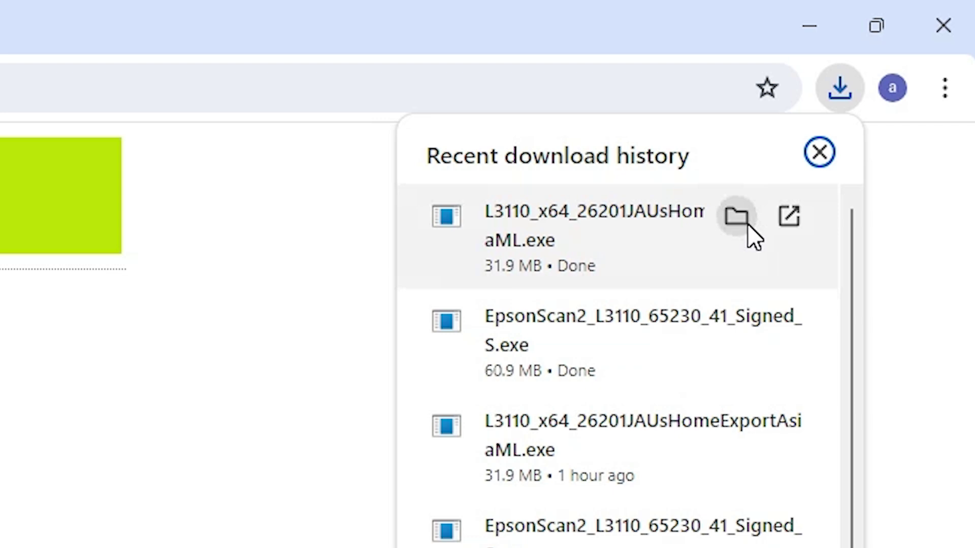
Step: Move the L3110_x64_26201JAUsHomeExportAsiaML installer from Downloads to the desktop beneath EpsonScan2
click(745, 225)
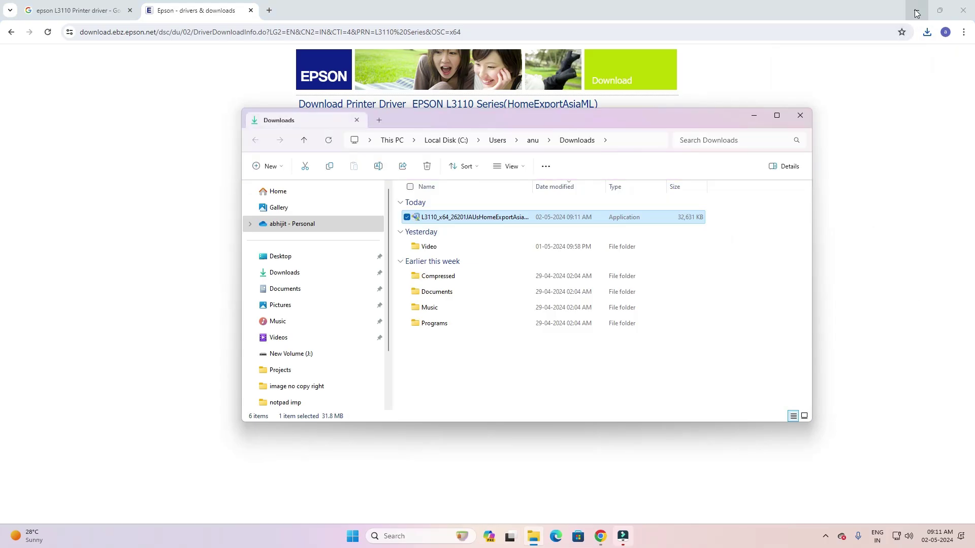
click(809, 25)
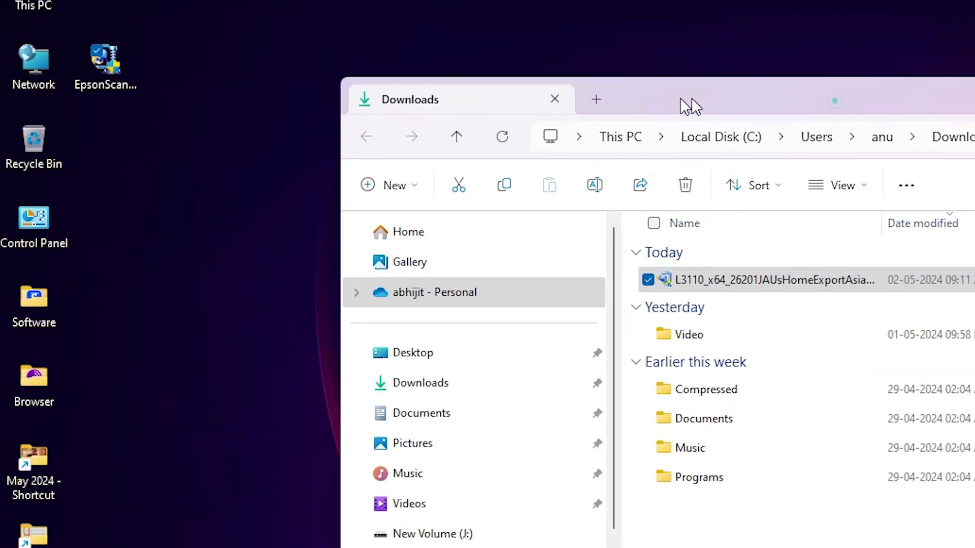
drag(604, 288, 175, 206)
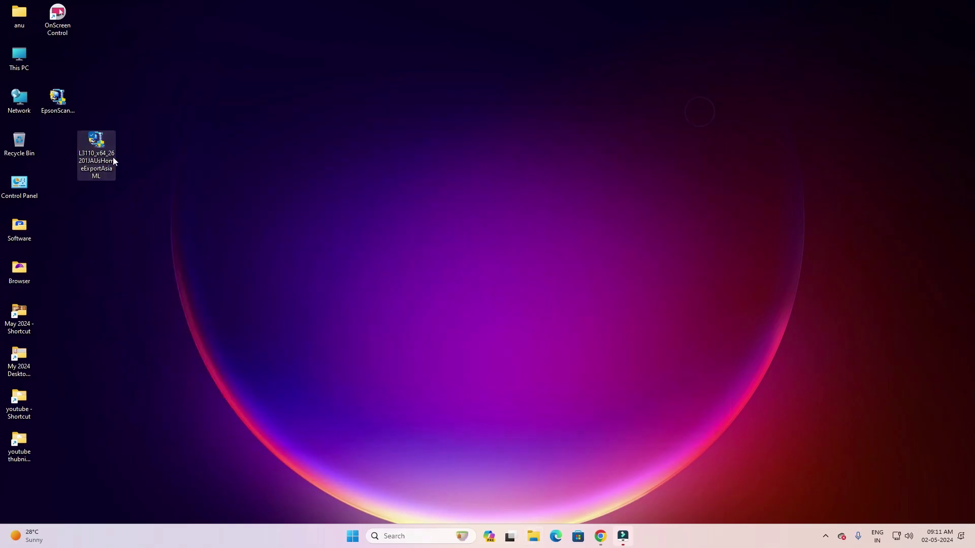
drag(161, 173, 128, 149)
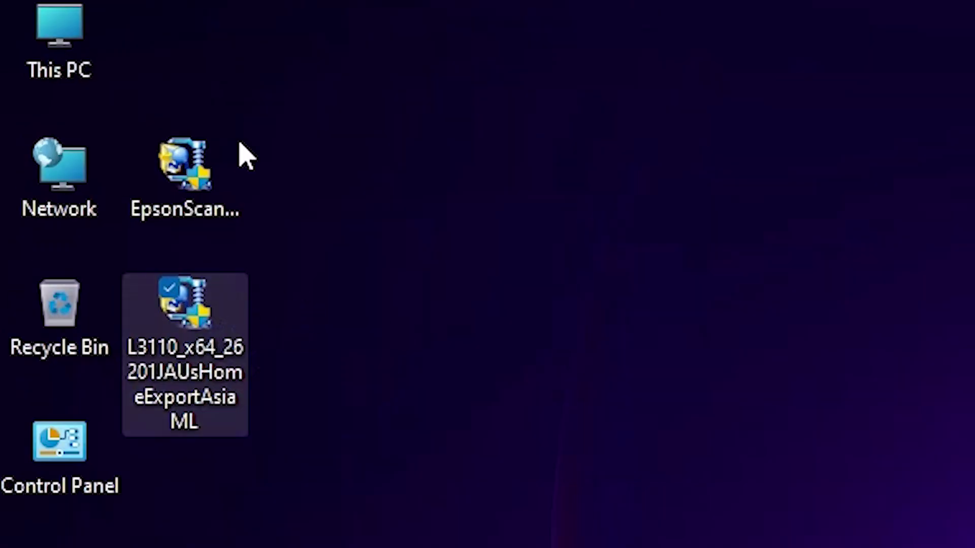
click(182, 184)
double_click(196, 344)
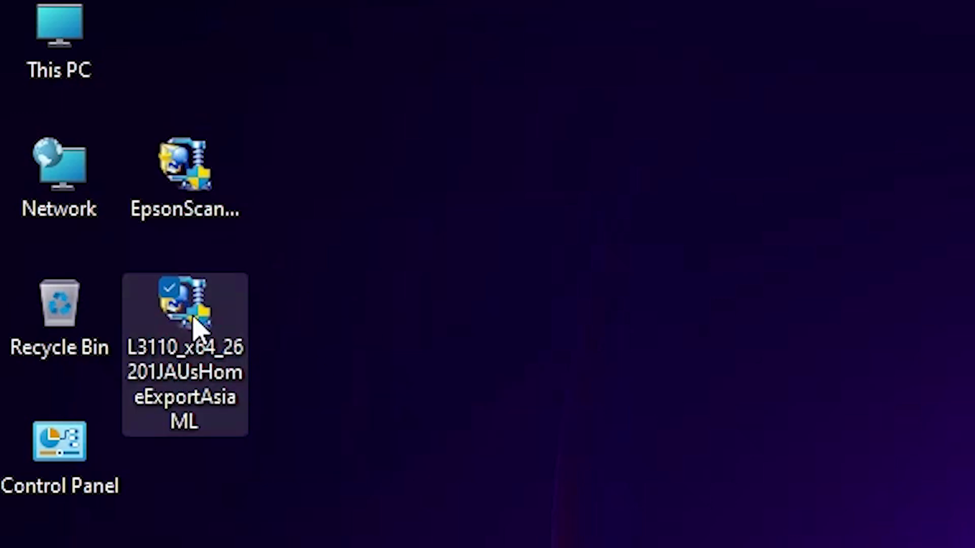
Step: Extract the L3110 installer's contents into a same-named desktop folder
right_click(188, 369)
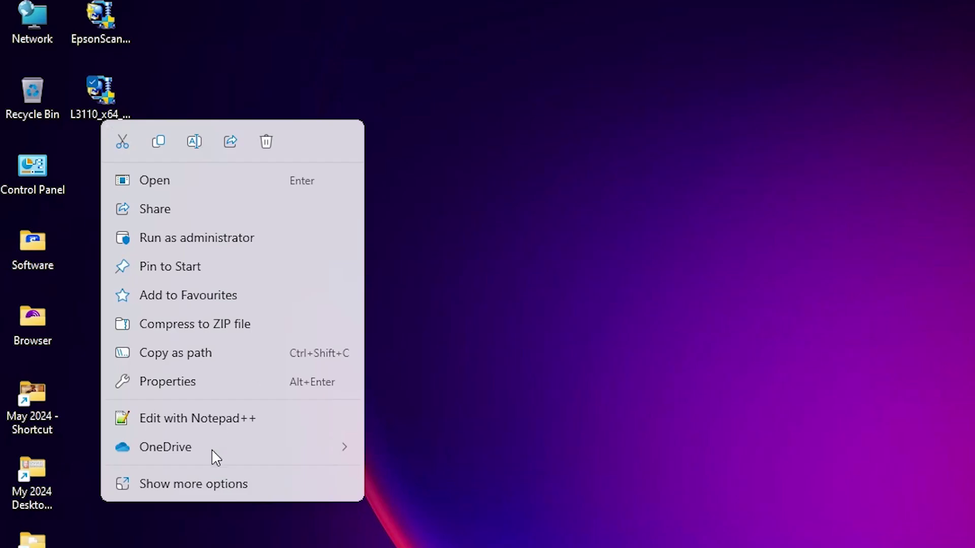
click(185, 484)
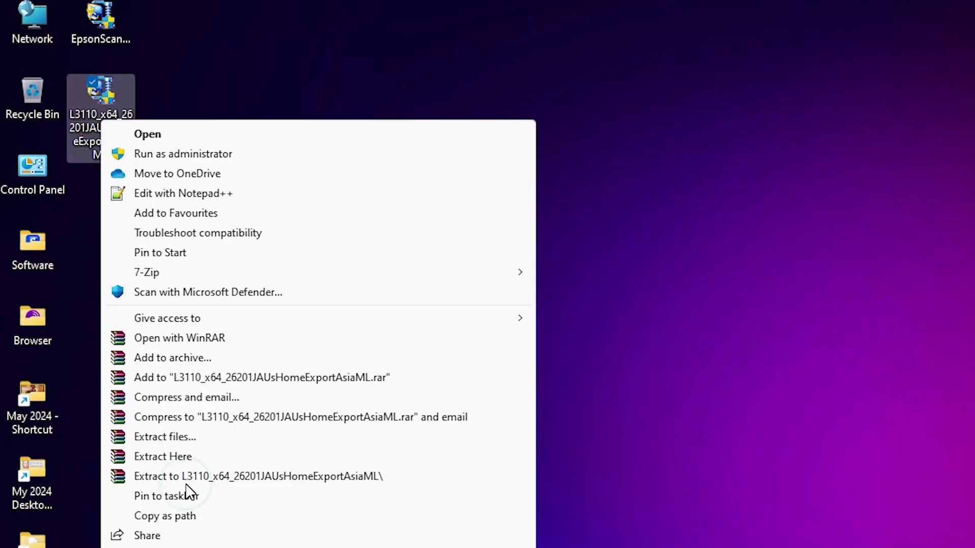
click(150, 441)
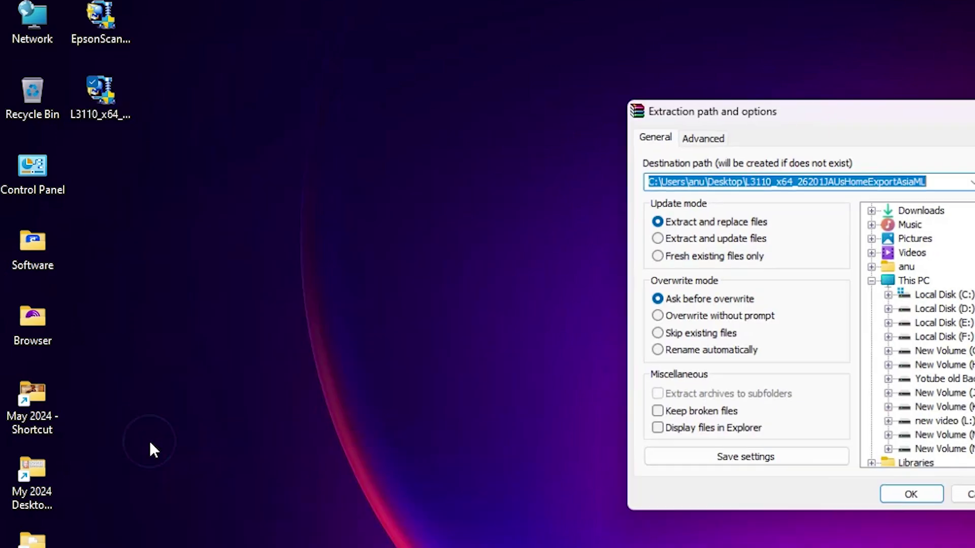
click(533, 502)
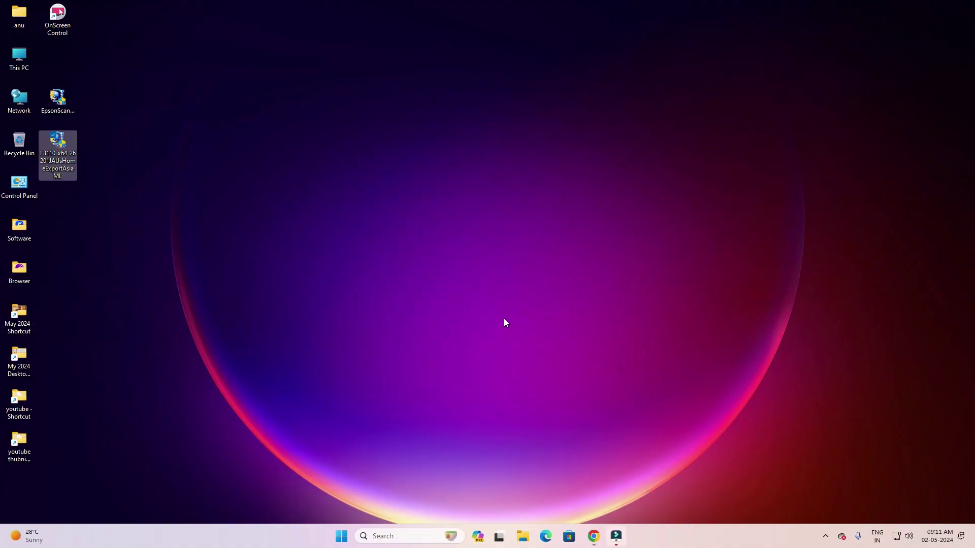
Step: Move the extracted L3110 folder beside Control Panel, browse into WINX64, then close Explorer
drag(30, 480, 74, 214)
double_click(72, 205)
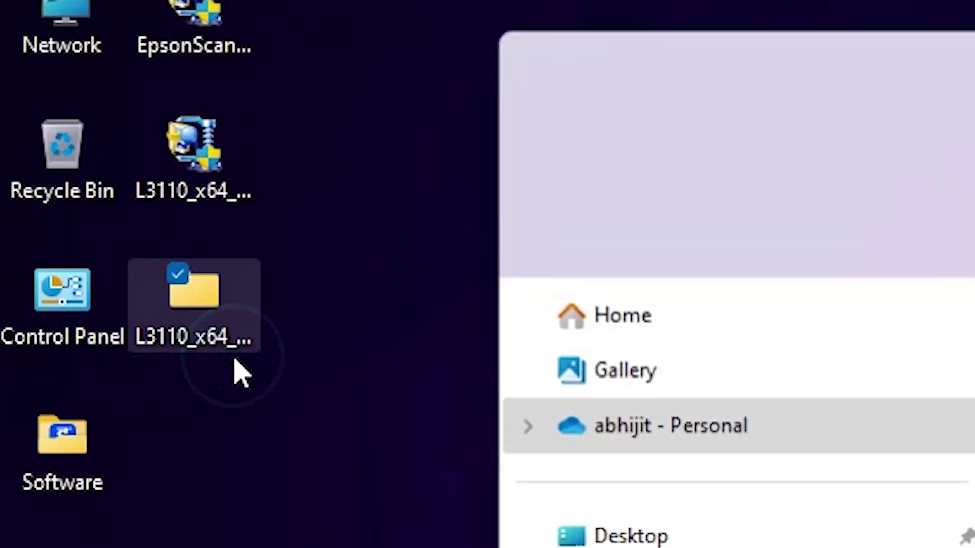
double_click(388, 203)
double_click(386, 201)
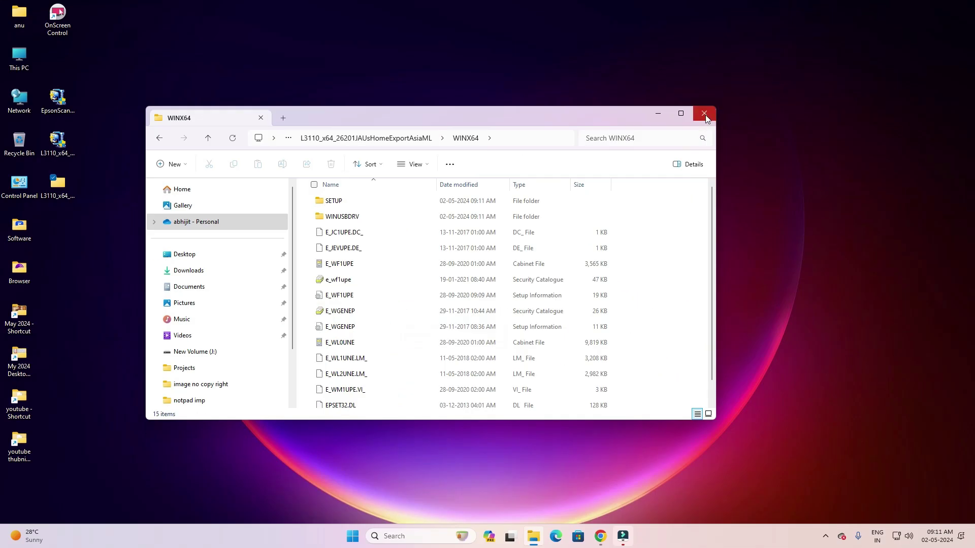
click(705, 114)
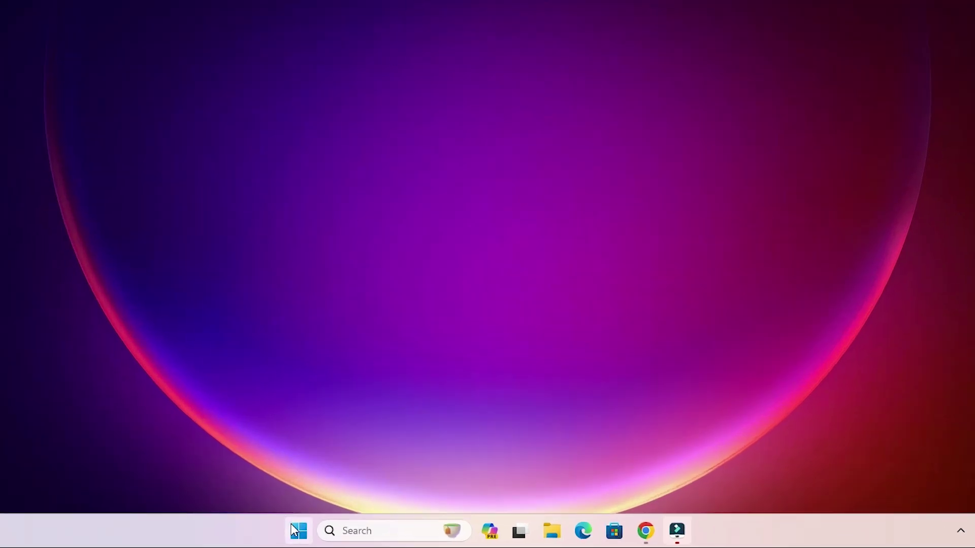
Step: Search 'pr' from Start, go to Printers & scanners, and choose Add manually
click(295, 530)
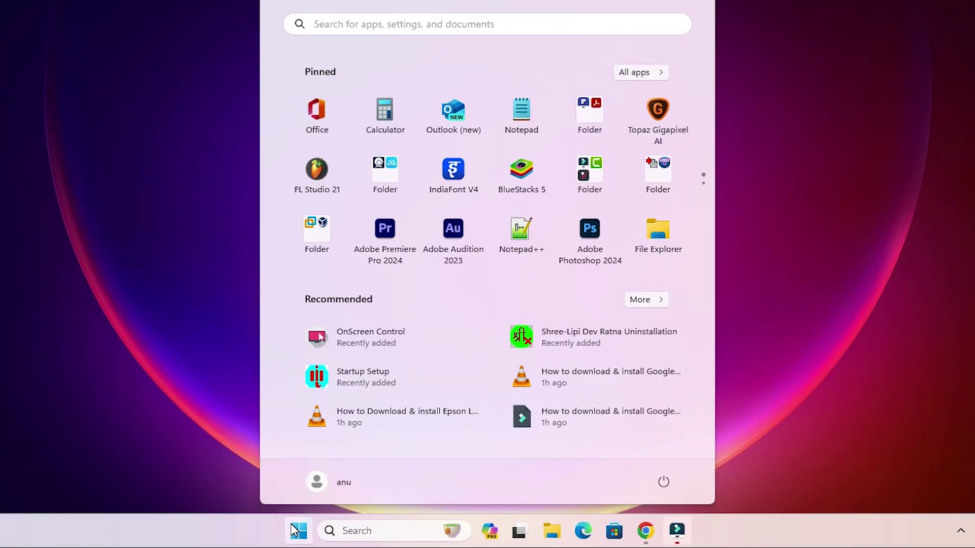
text(pr)
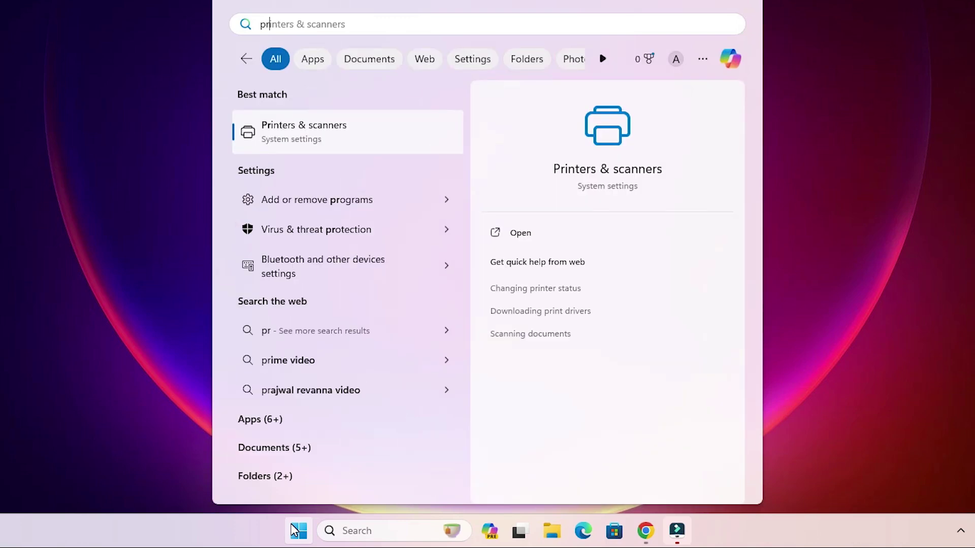
click(348, 132)
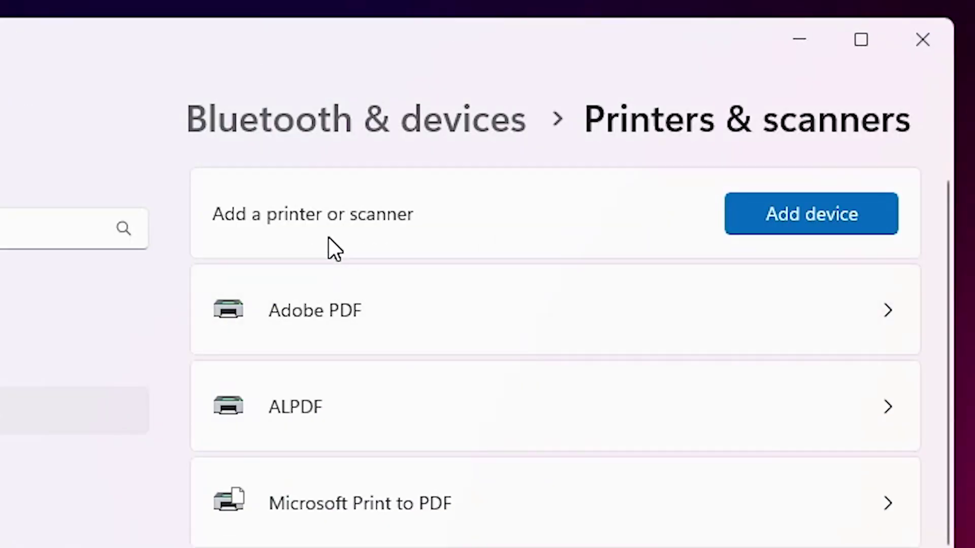
click(788, 214)
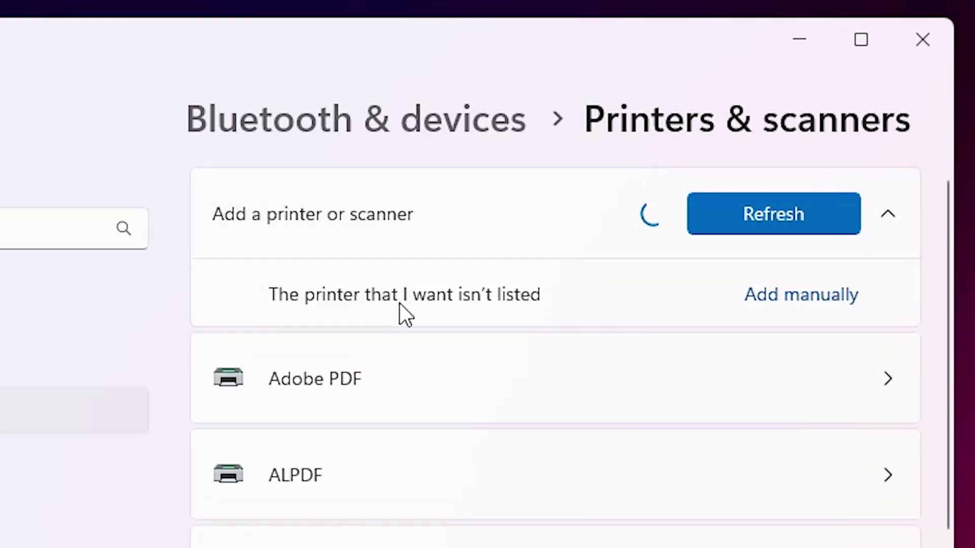
click(836, 306)
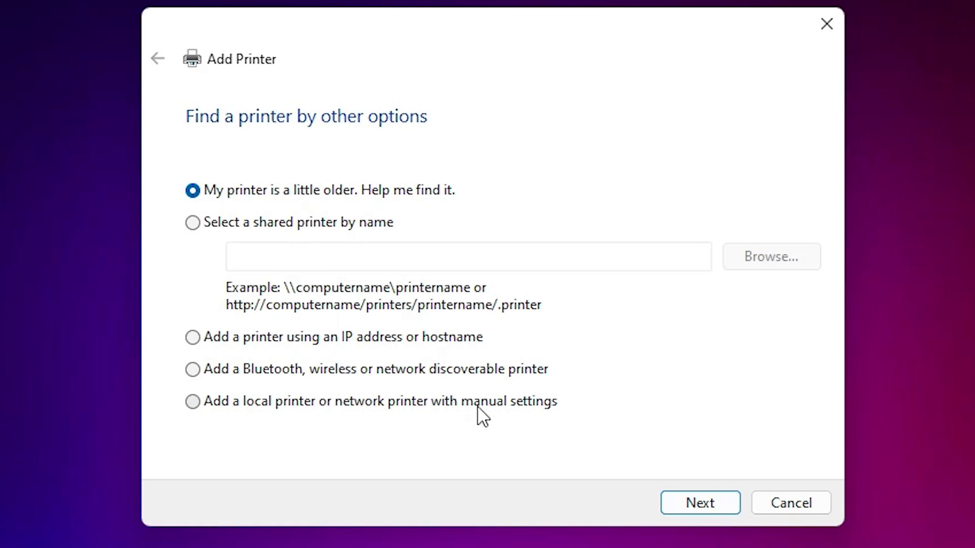
Step: Add a local printer with manual settings on the existing USB001 (Local Port)
click(526, 398)
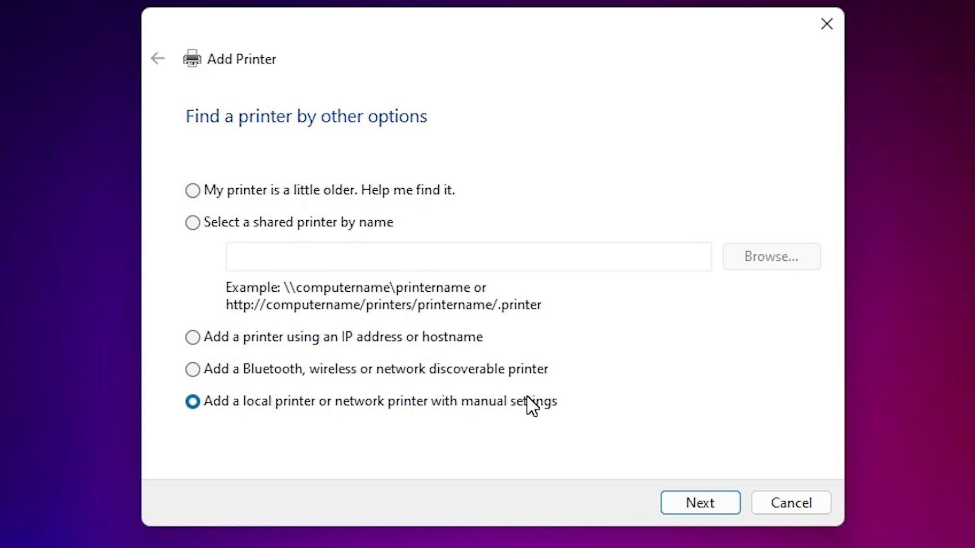
click(703, 502)
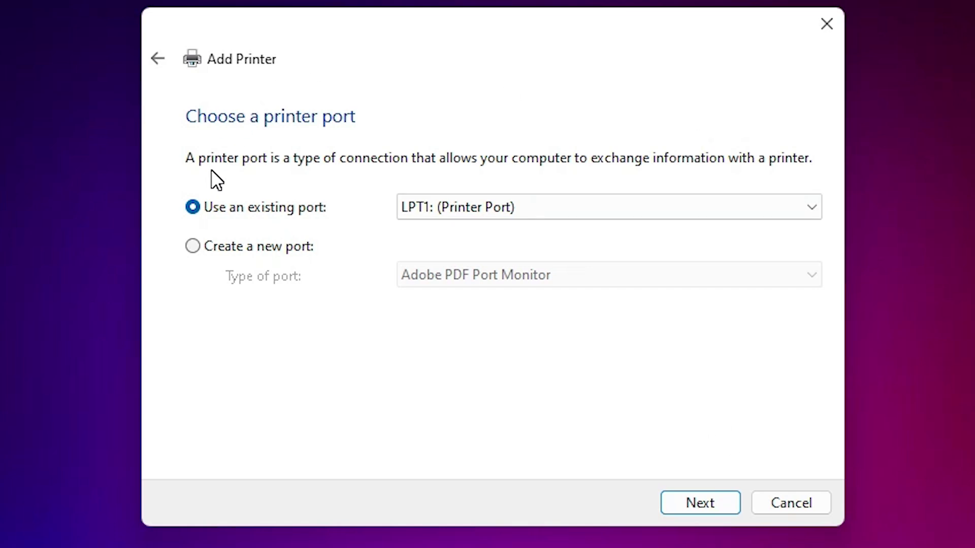
click(617, 216)
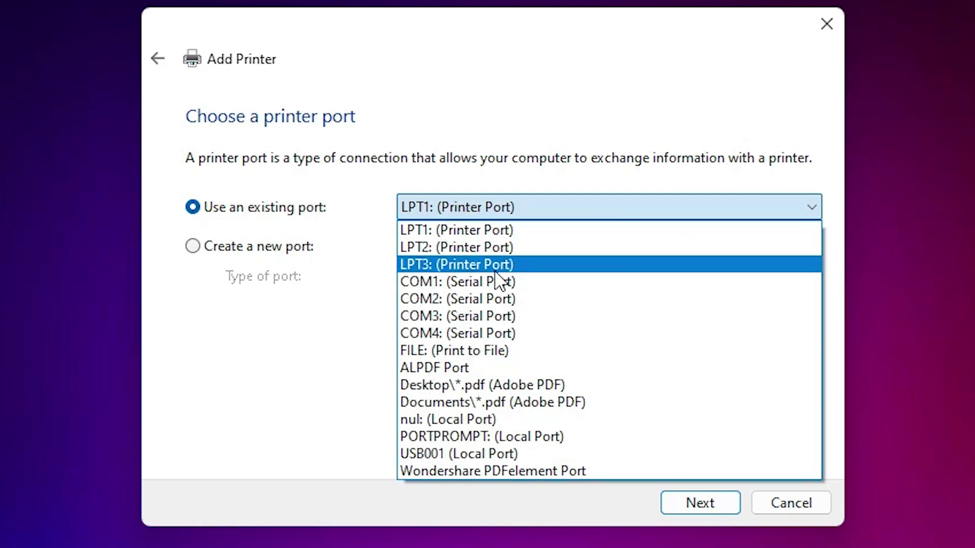
click(477, 452)
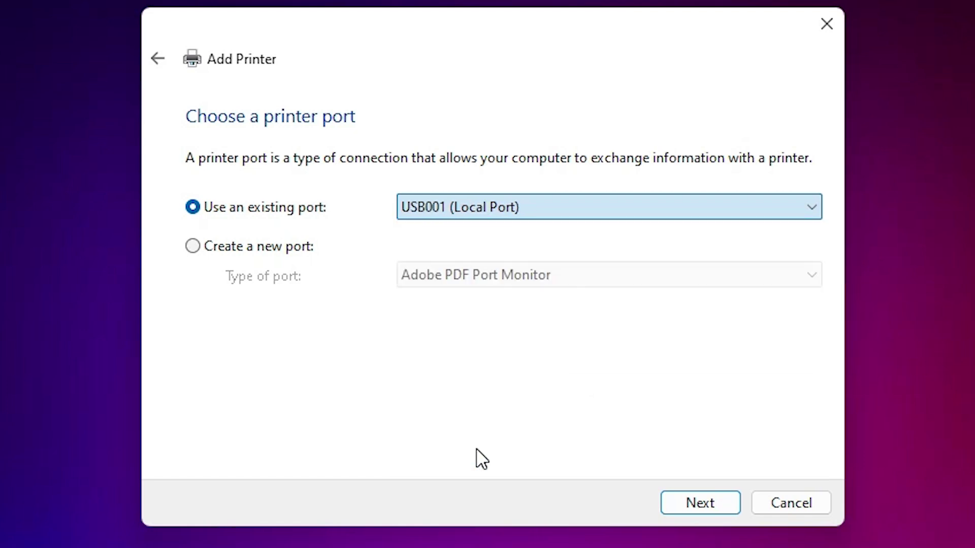
click(712, 505)
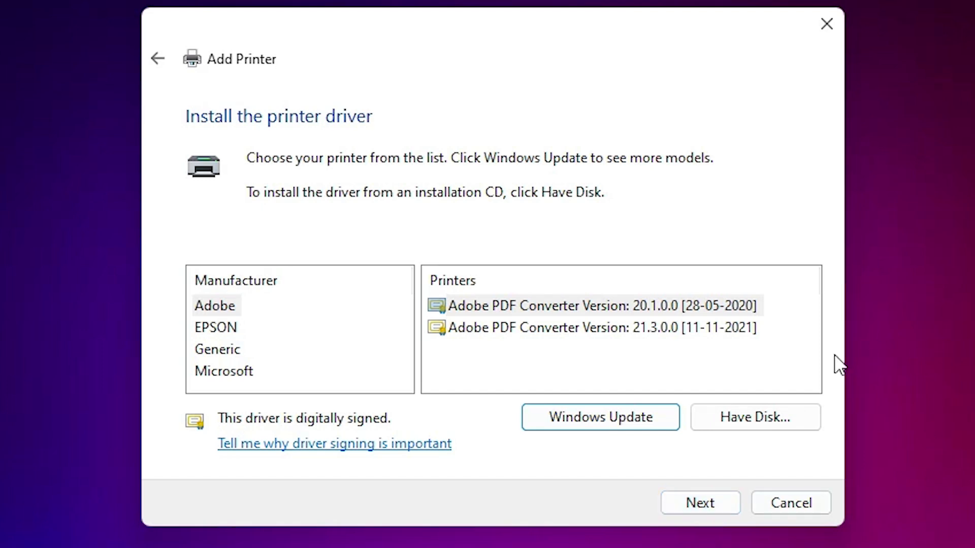
Step: Load E_WF1UPE.INF from the desktop L3110 folder's WINX64 subfolder via Have Disk
click(775, 416)
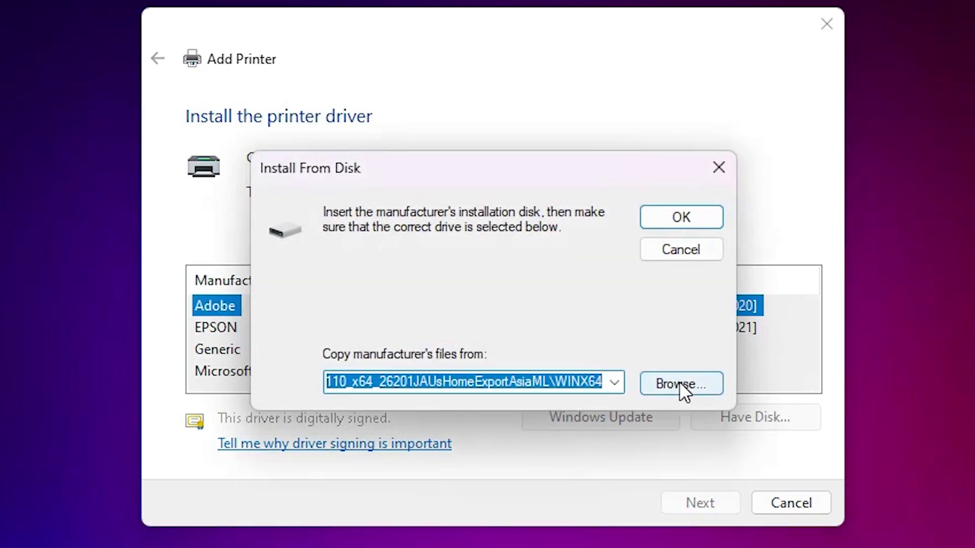
click(679, 384)
click(322, 346)
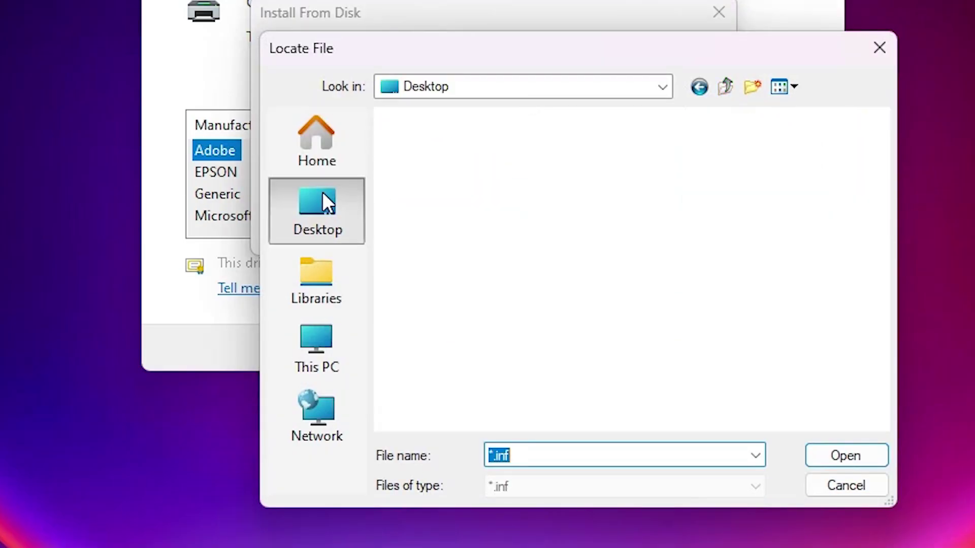
scroll(449, 248, down, 10)
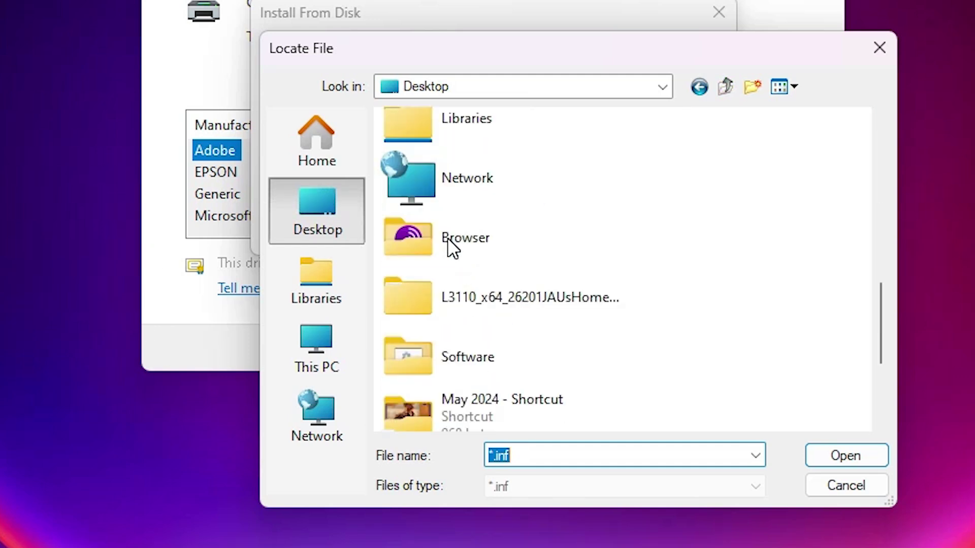
double_click(479, 298)
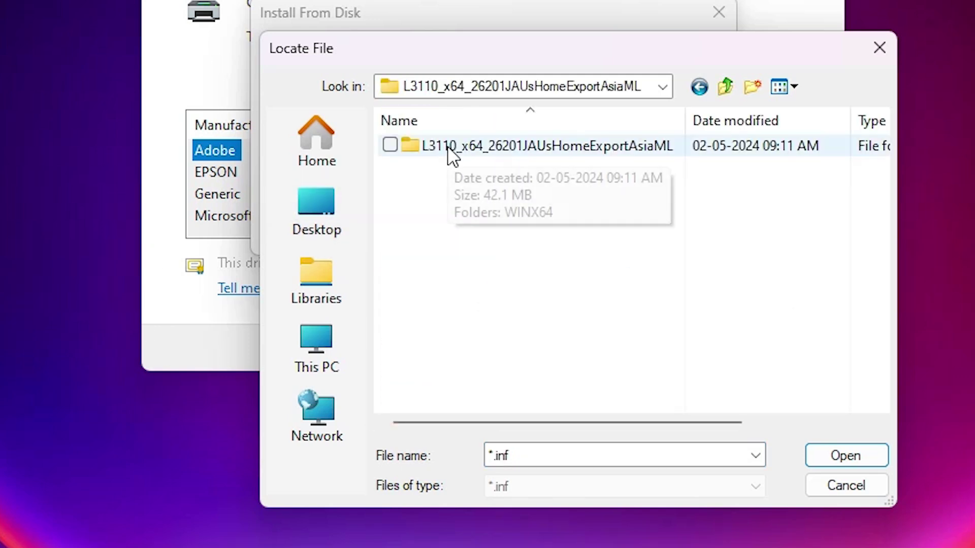
double_click(439, 150)
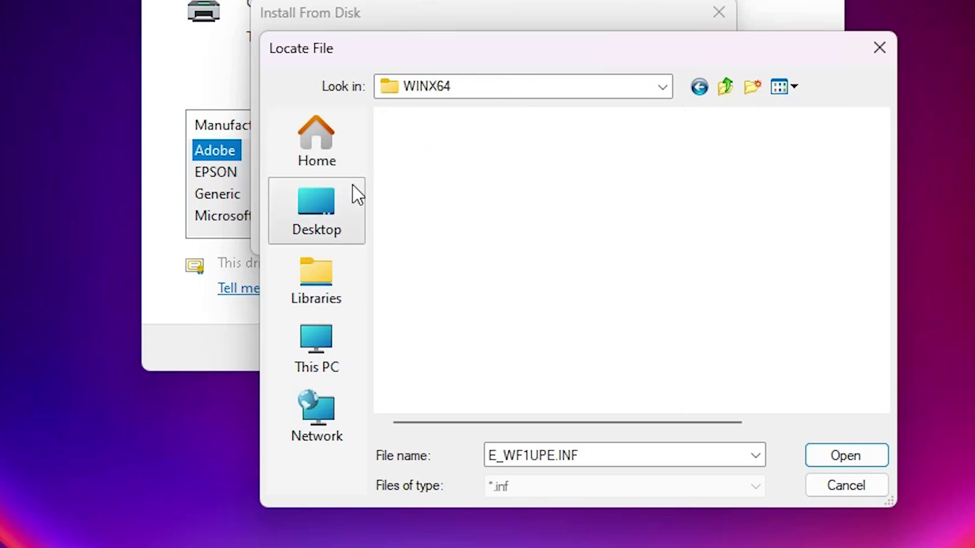
click(475, 217)
click(479, 197)
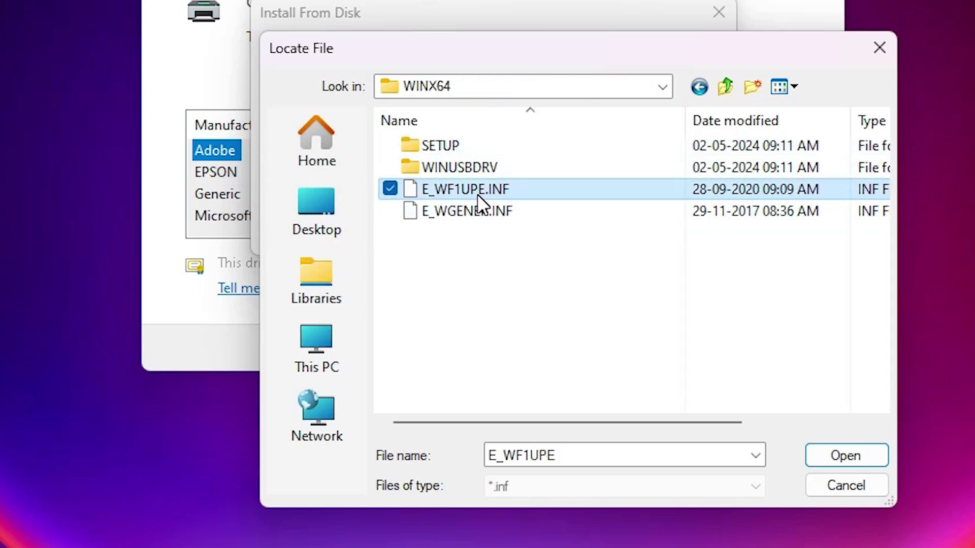
click(876, 458)
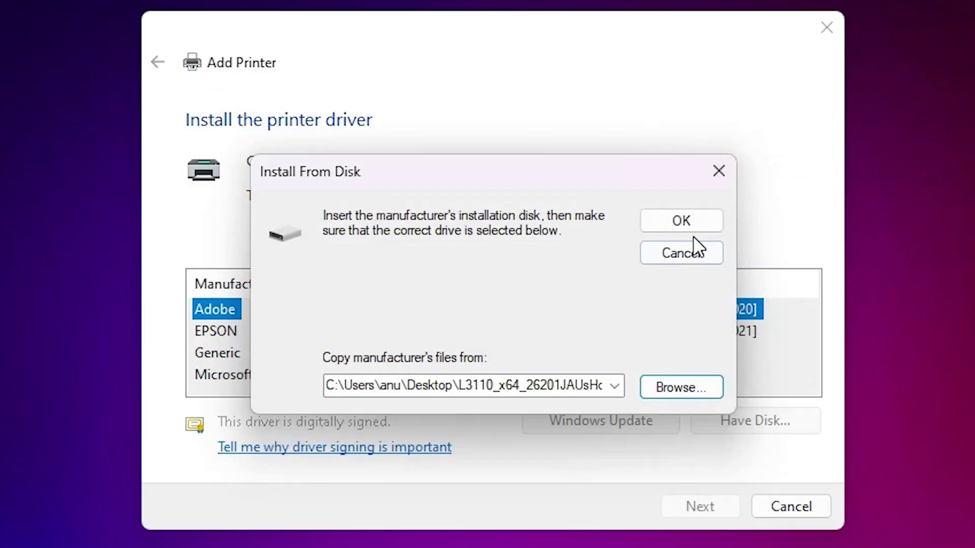
click(686, 67)
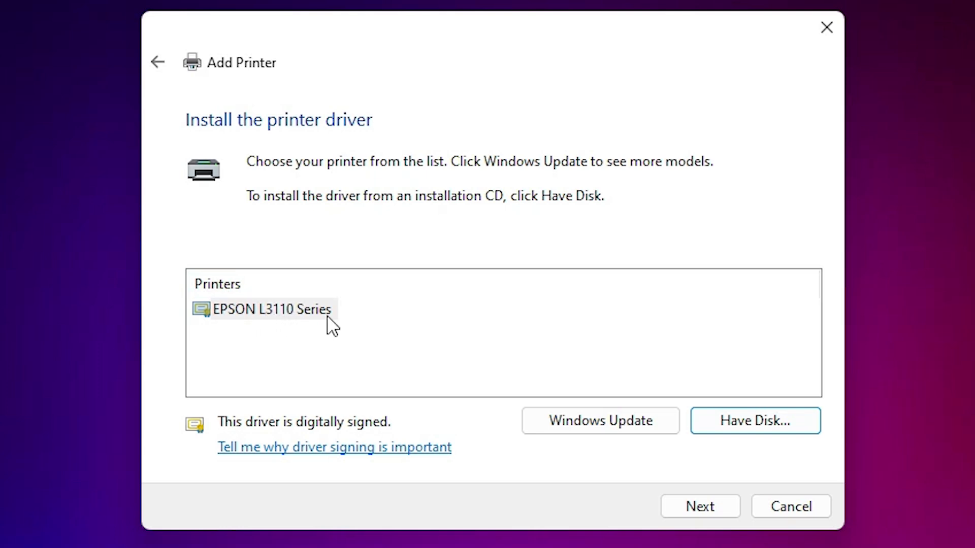
Step: Pick the EPSON L3110 Series driver and rename the printer to EPSON L3110
click(279, 316)
click(684, 505)
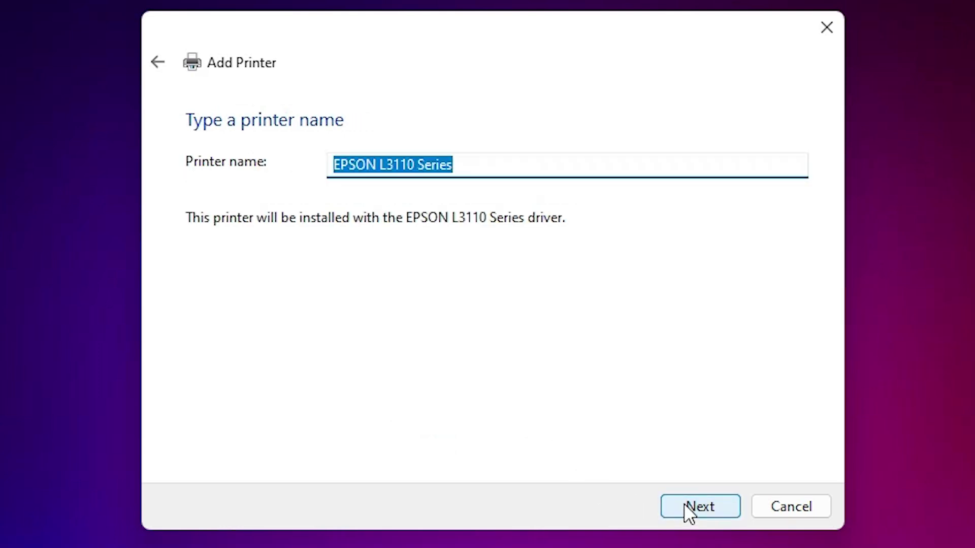
click(424, 165)
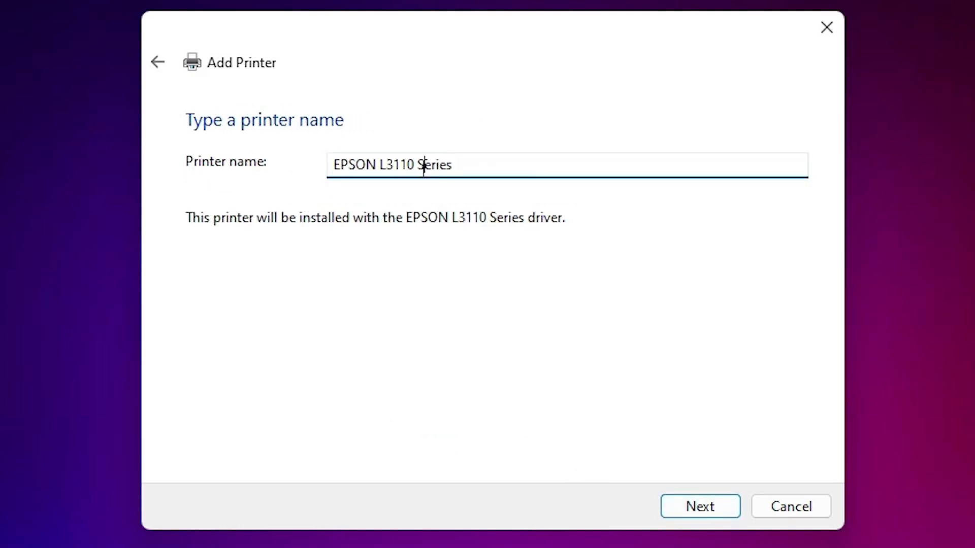
drag(418, 165, 501, 167)
key(BackSpace)
Step: Install the printer without sharing it and finish the wizard
click(725, 507)
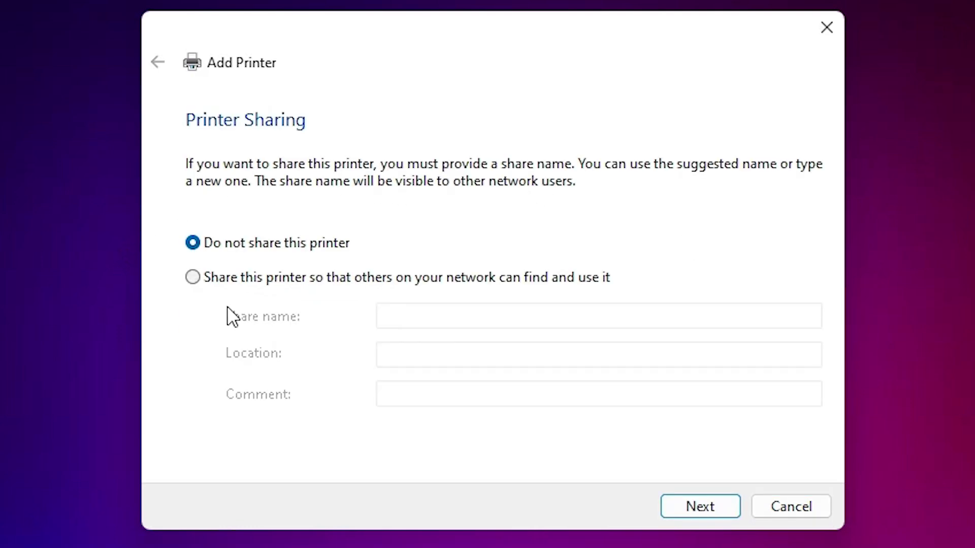
click(287, 279)
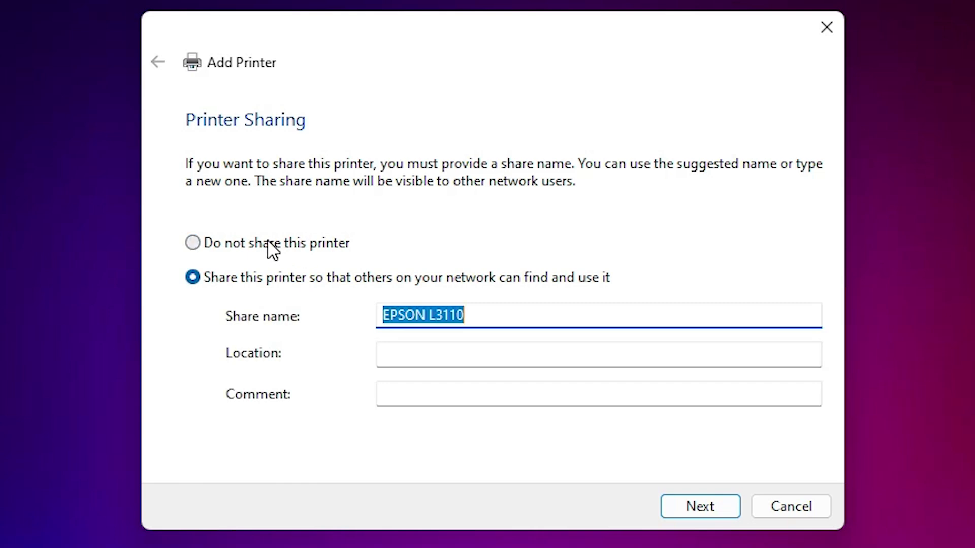
click(232, 243)
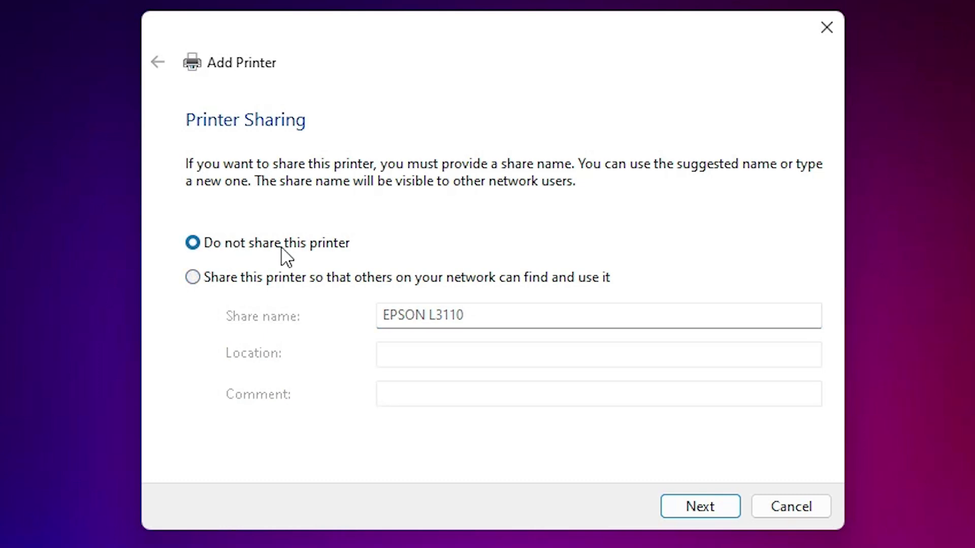
click(699, 506)
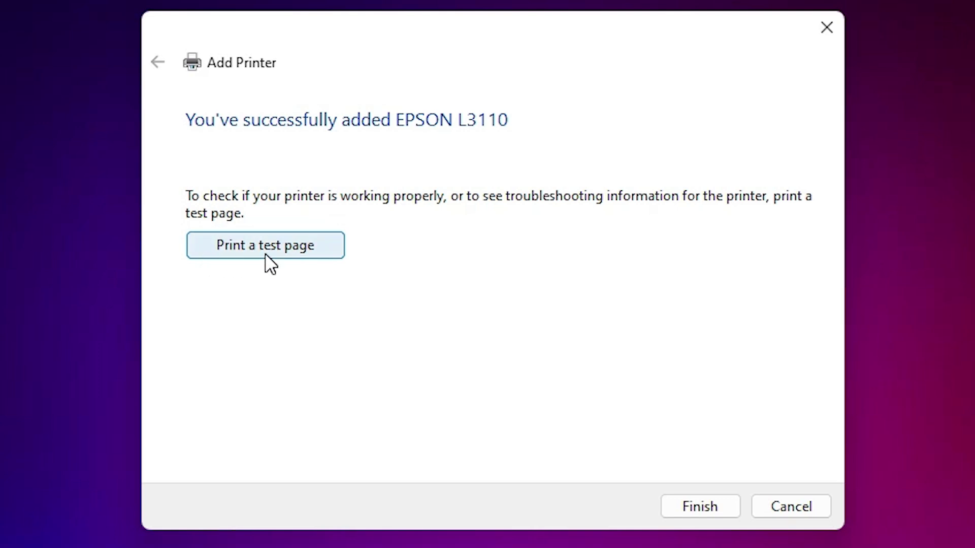
click(689, 513)
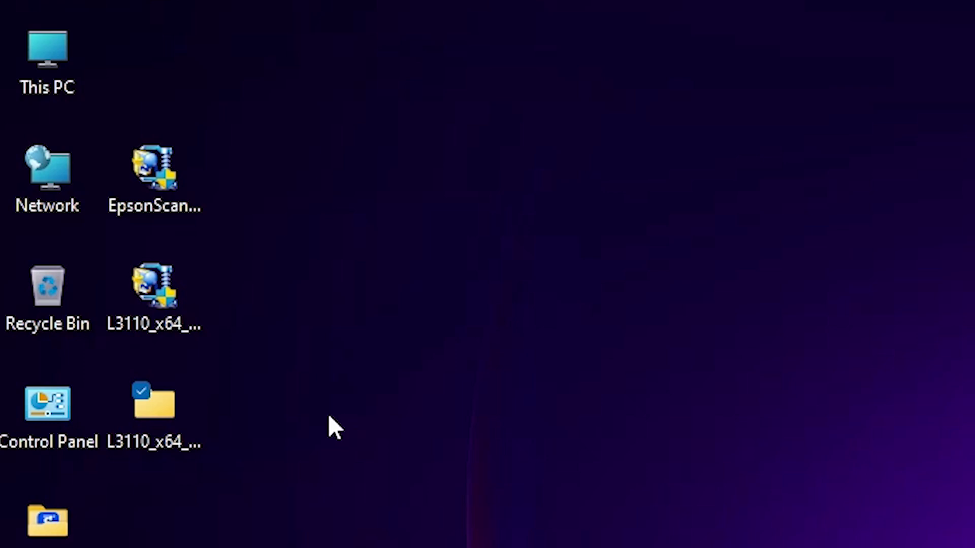
Step: Run the EpsonScan2 installer, accept the license agreement, and finish installing Epson Scan 2
double_click(173, 185)
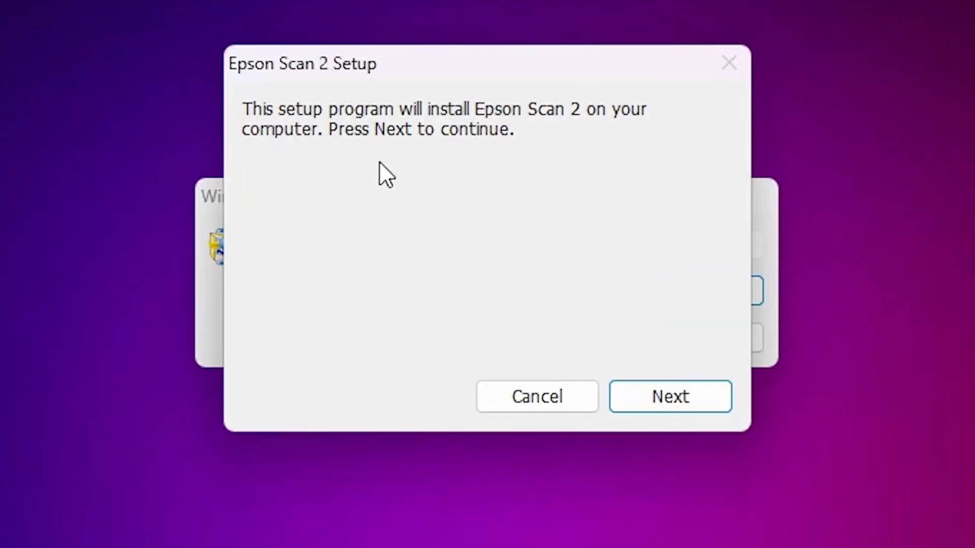
click(701, 395)
click(342, 410)
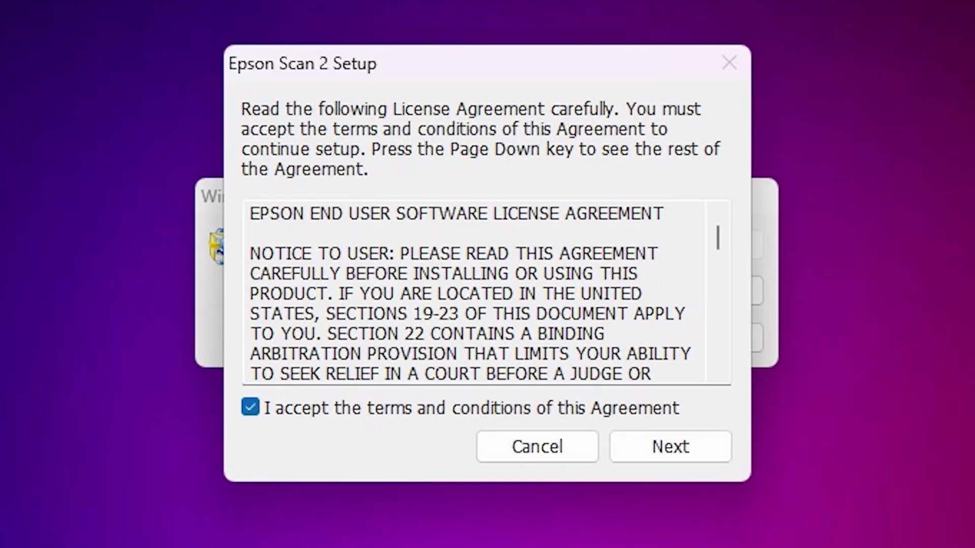
click(679, 456)
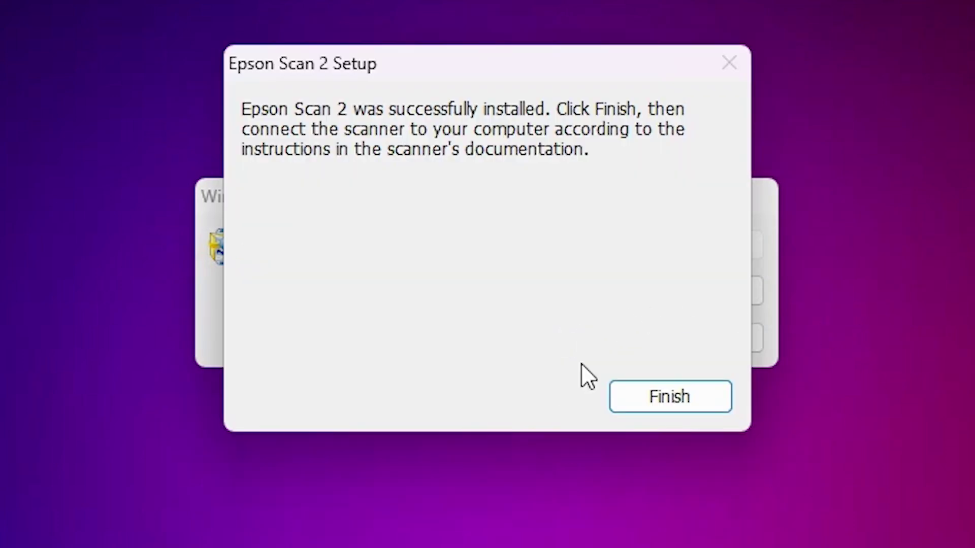
click(676, 404)
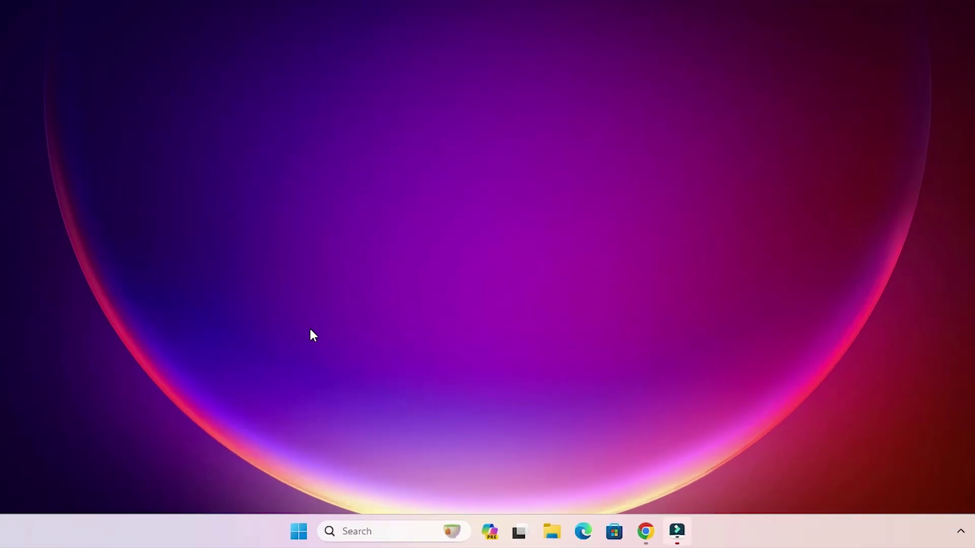
Step: Search 'pr' from Start and launch the Printers & scanners settings page
click(352, 536)
text(pr)
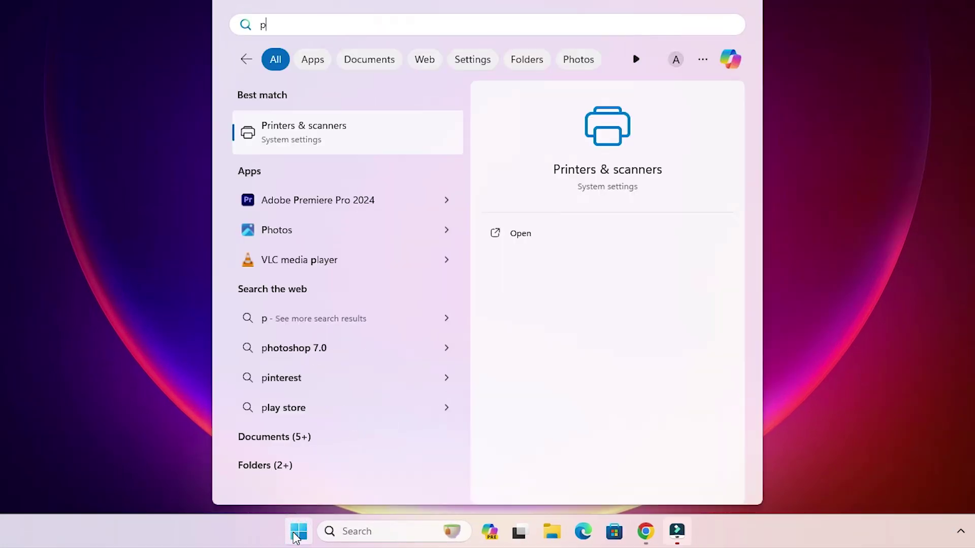
click(373, 147)
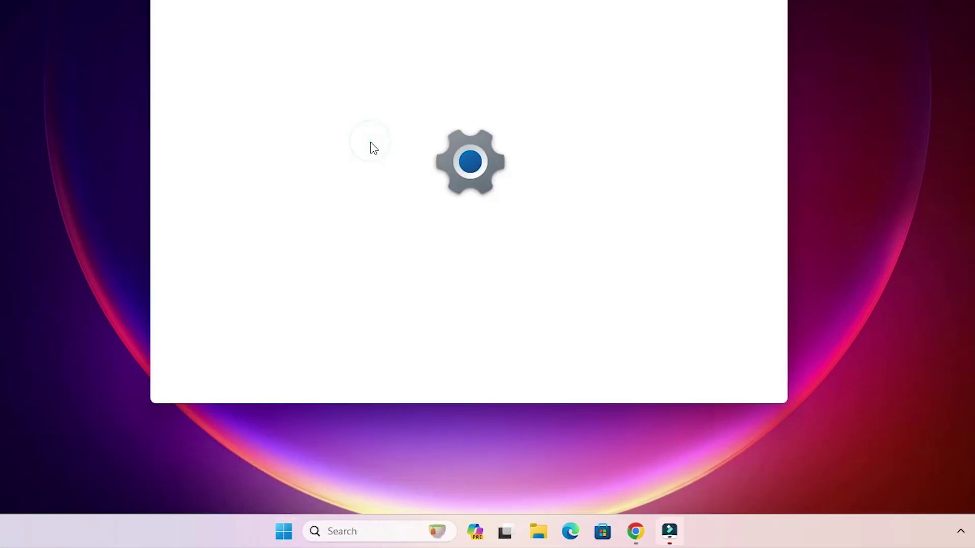